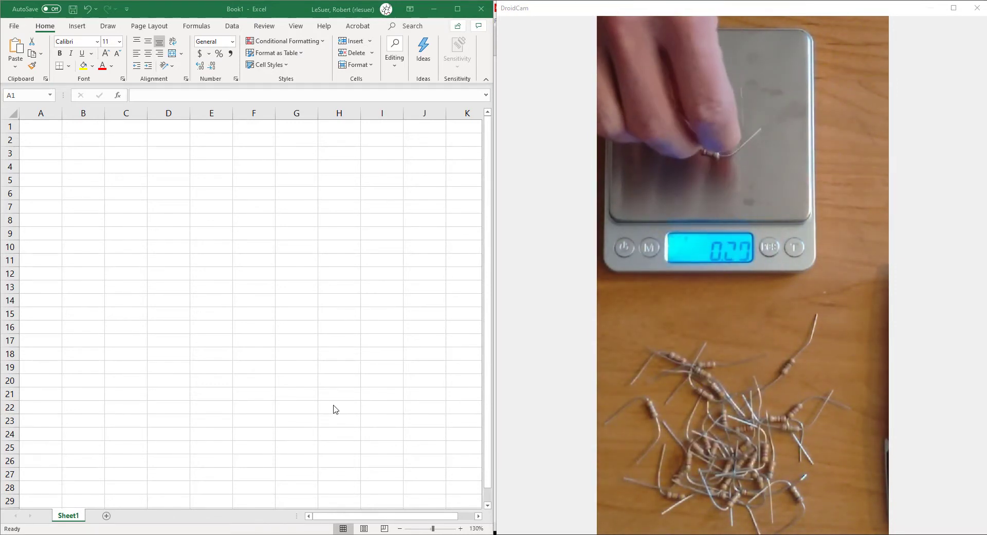
Step: Enter the first measurement in row 2: 2 resistors in A2 and a mass of 0.76 in B2
left_click(41, 138)
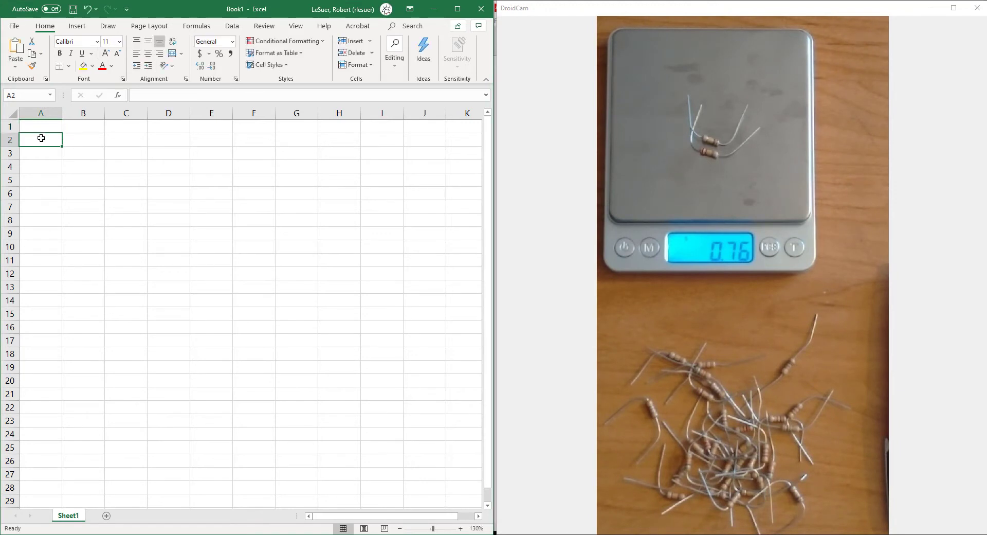
type("2")
key("Tab")
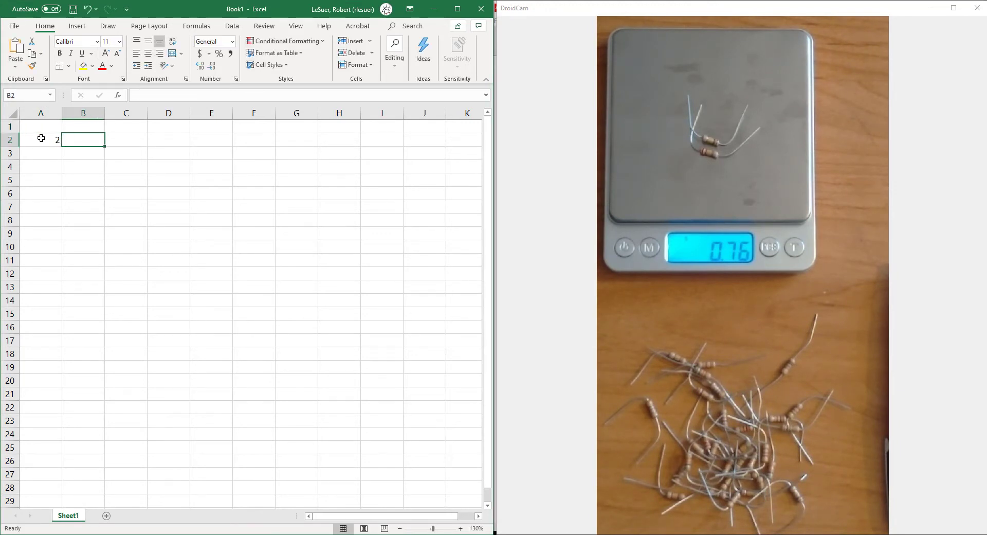
type("0.76")
key("Return")
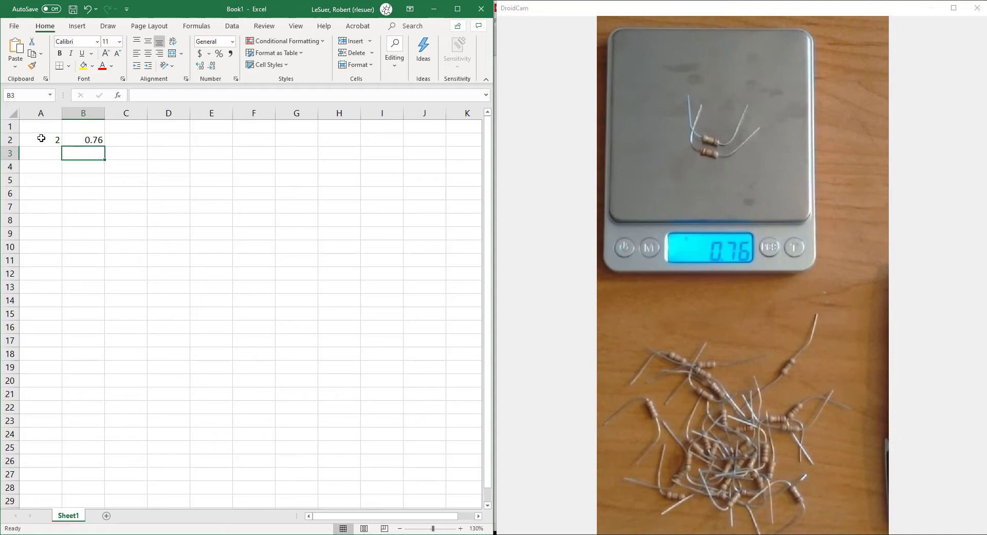
Step: Record the next two measurements in rows 3 and 4: 4 with 1.5 and 6 with 2.25
key("Left")
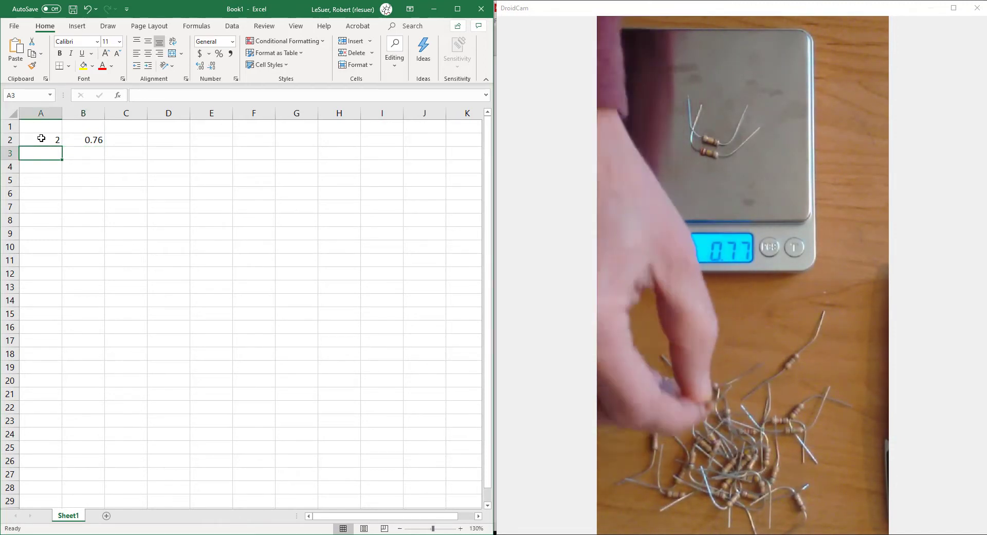
type("4")
key("Right")
type("1.5")
key("Return")
left_click(30, 168)
type("6")
key("Right")
type("2.25")
key("Return")
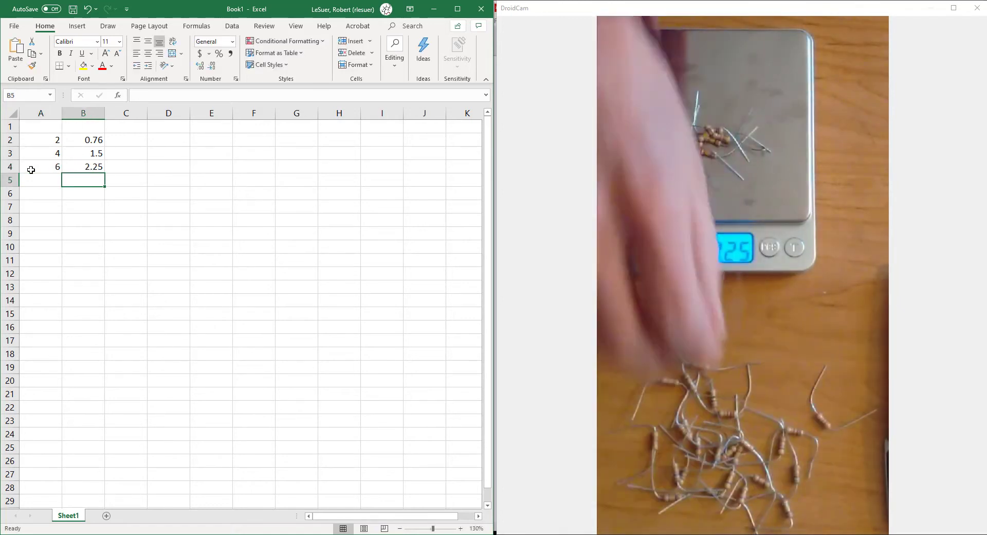
Step: Record the measurements in rows 5 and 6: 8 with 2.99 and 10 with 3.74
left_click(34, 180)
type("8")
key("Right")
left_click(35, 194)
type("10")
key("Right")
type("3.74")
key("Return")
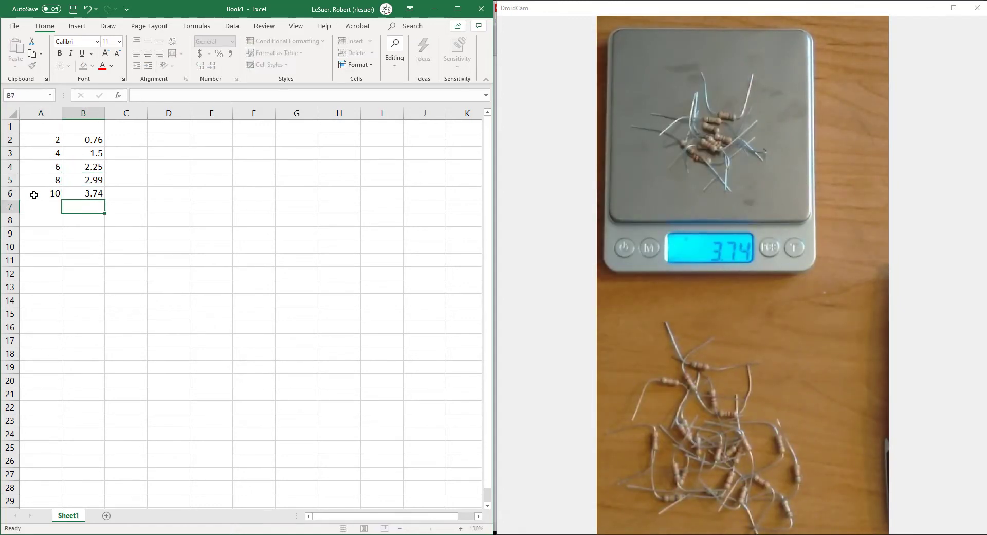
Step: Add the column headers "# resistors" in A1 and "mass (g)" in B1
left_click(39, 128)
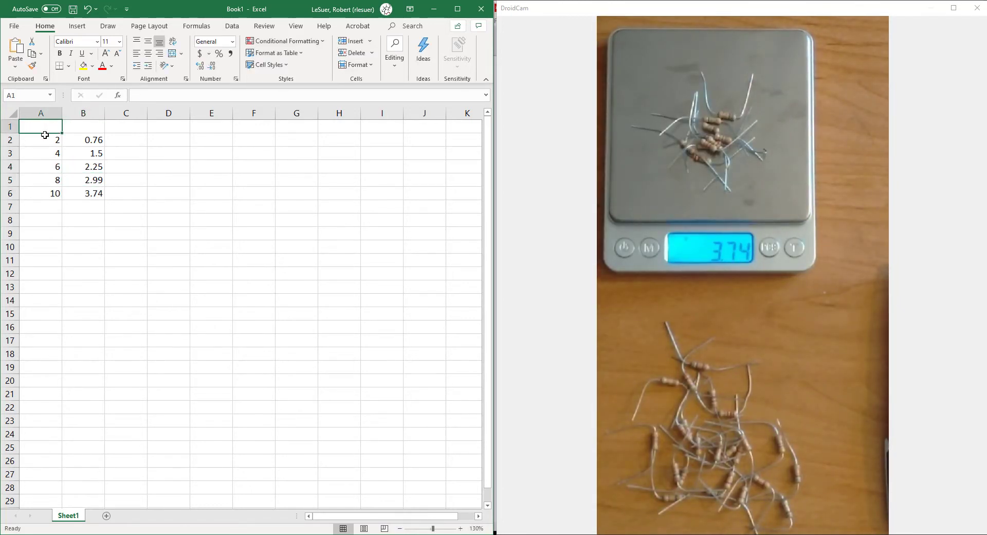
type("# resistors")
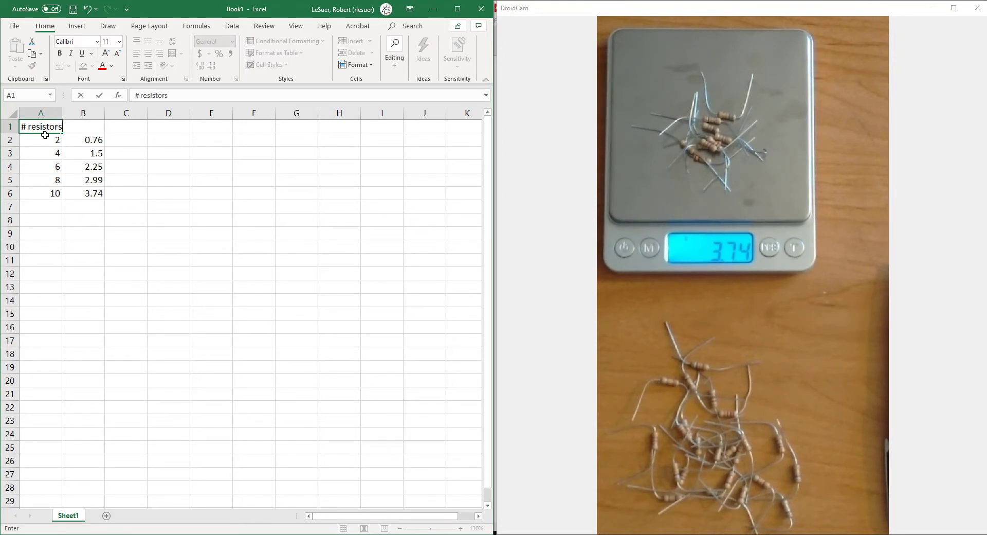
key("Right")
type("mas")
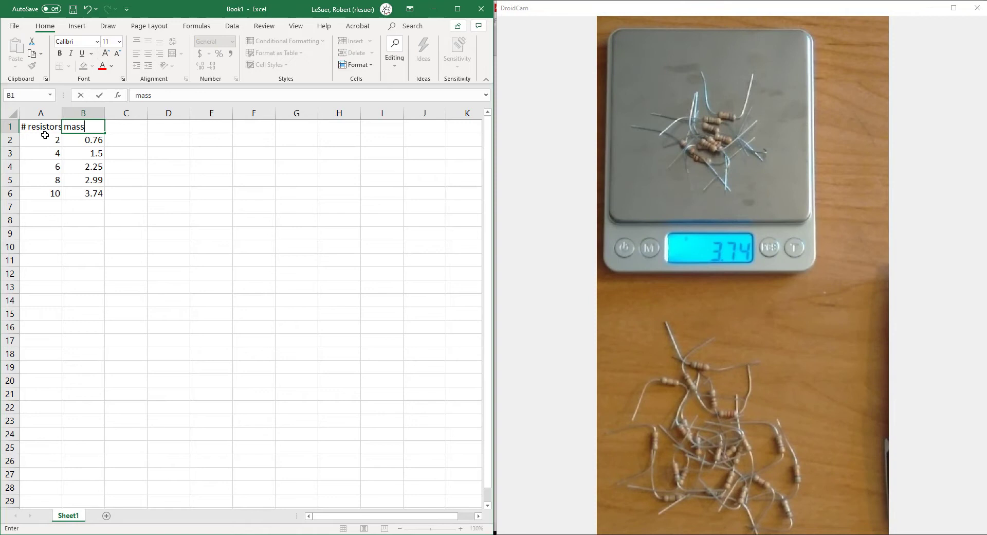
left_click(45, 135)
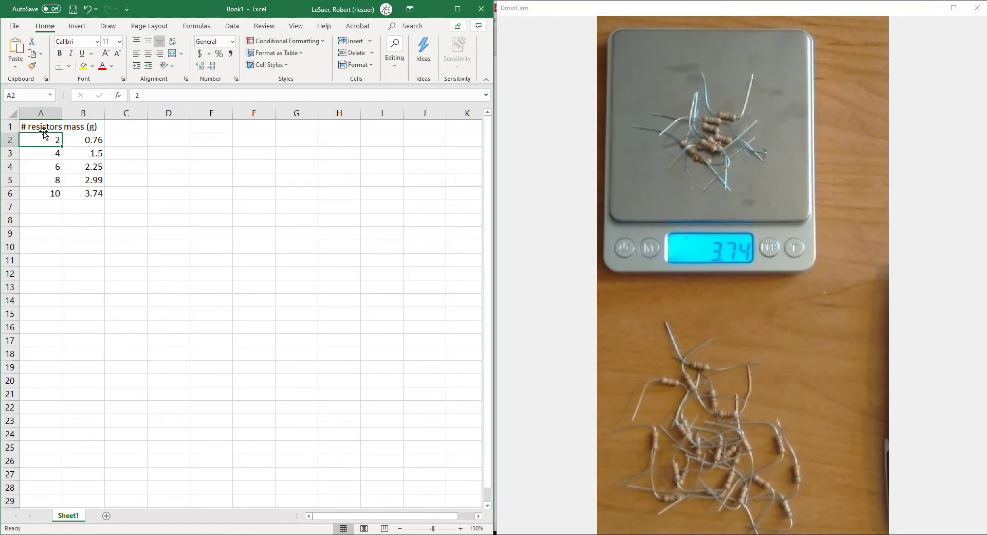
Step: Insert a markers-only scatter chart of A1:B6 and place it beside the data table, starting at about row 2
left_click_drag(44, 128, 77, 193)
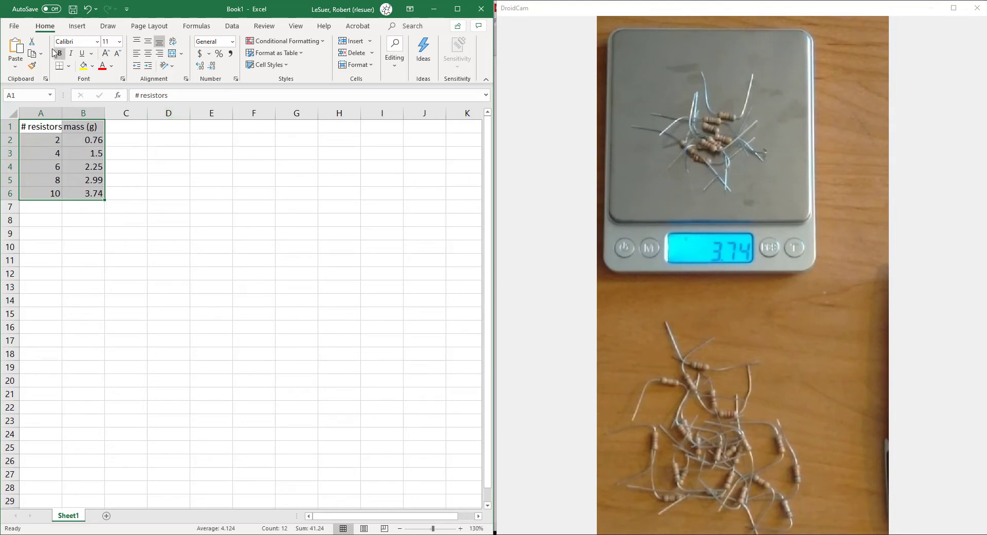
left_click(77, 26)
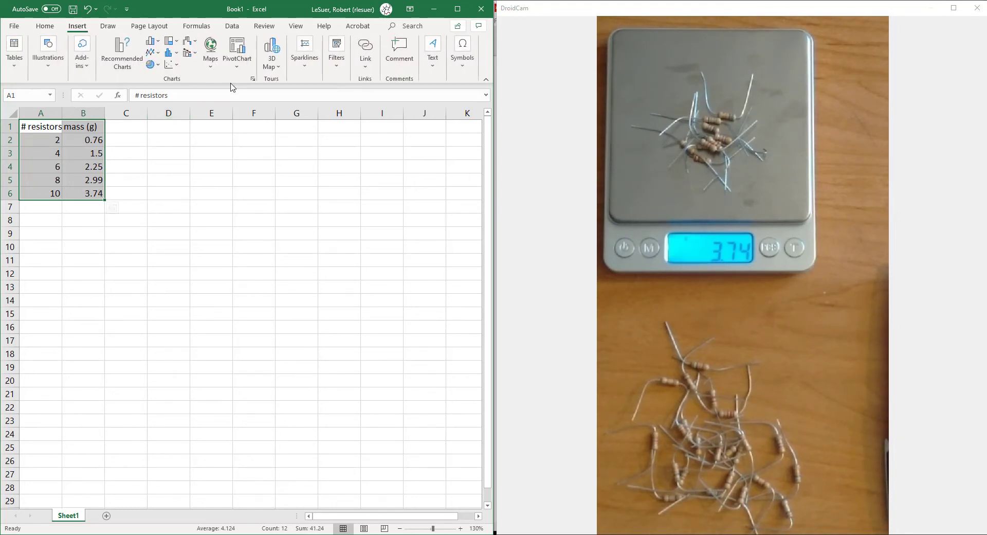
left_click(172, 66)
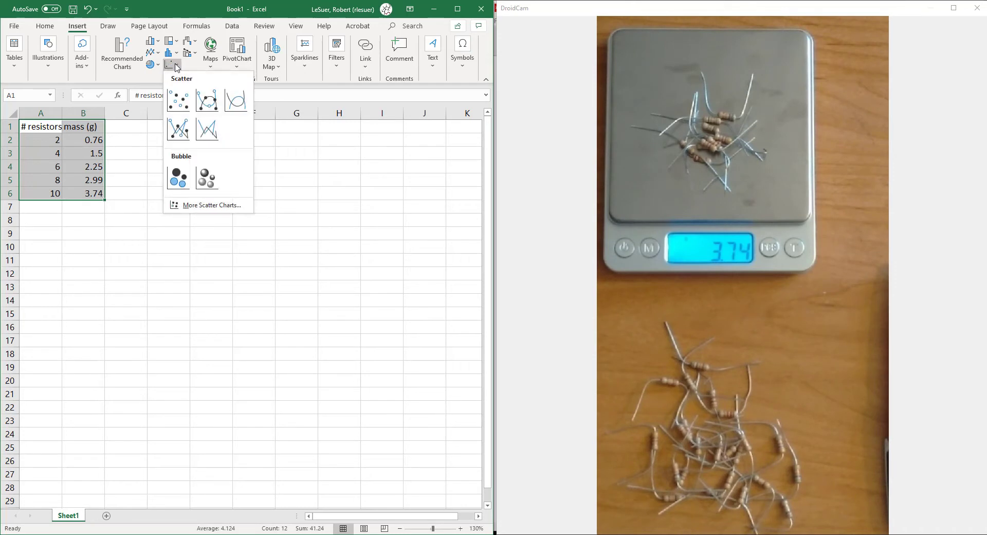
left_click(178, 102)
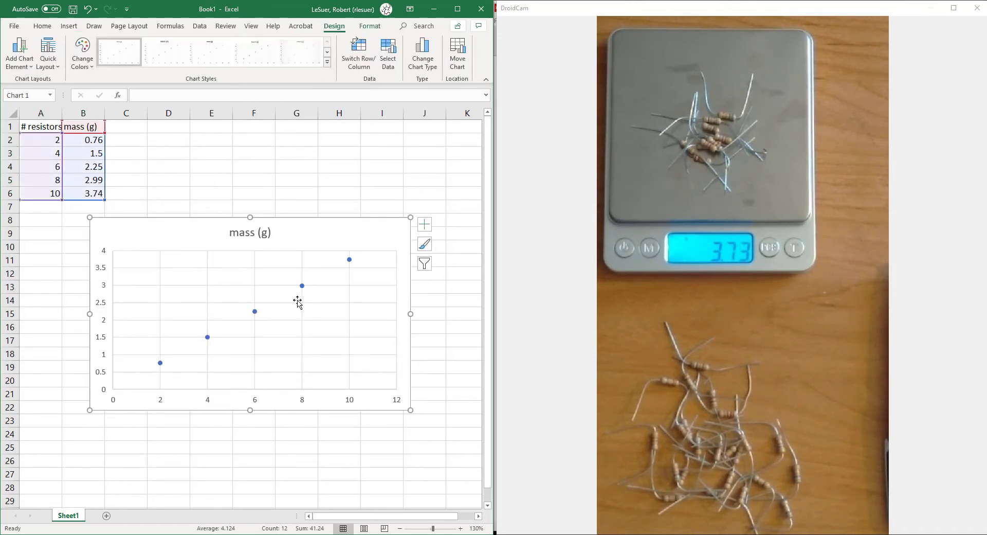
left_click_drag(200, 232, 238, 157)
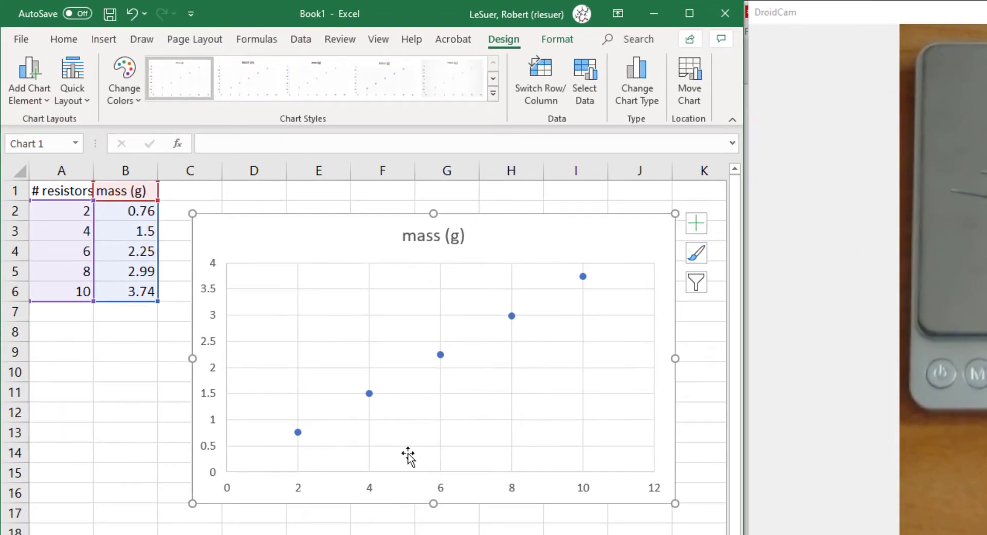
Step: Add a linear trendline to the mass data series and close the trendline formatting options
right_click(441, 355)
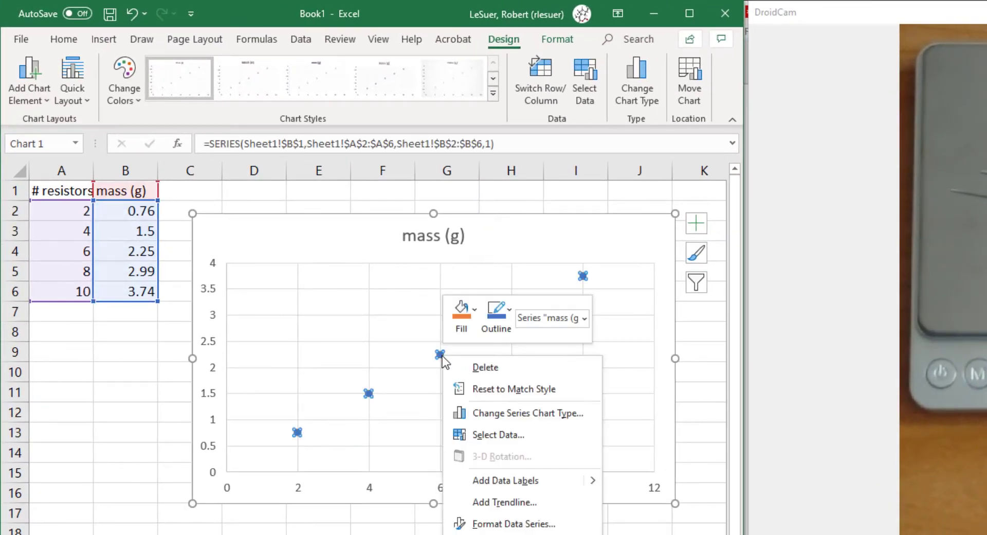
left_click(498, 503)
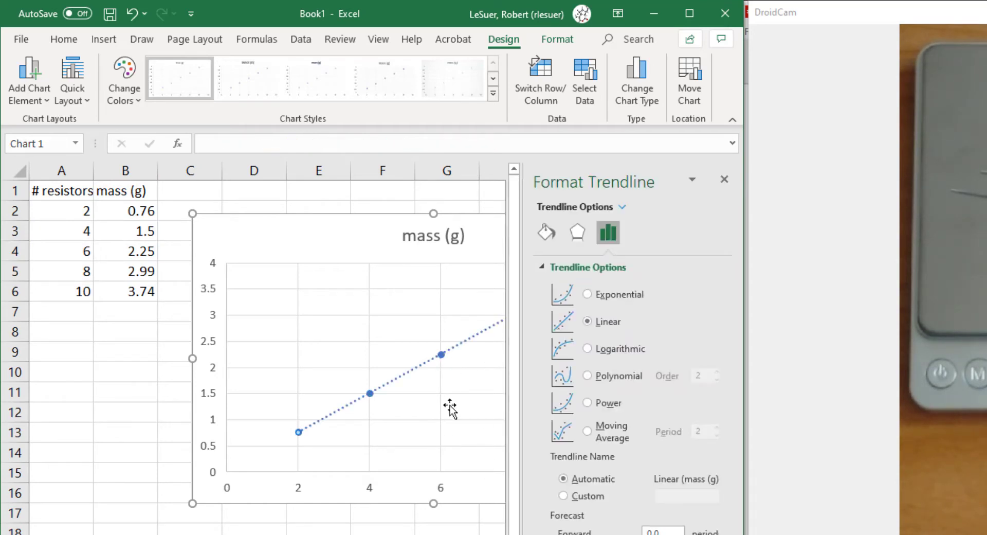
left_click(724, 179)
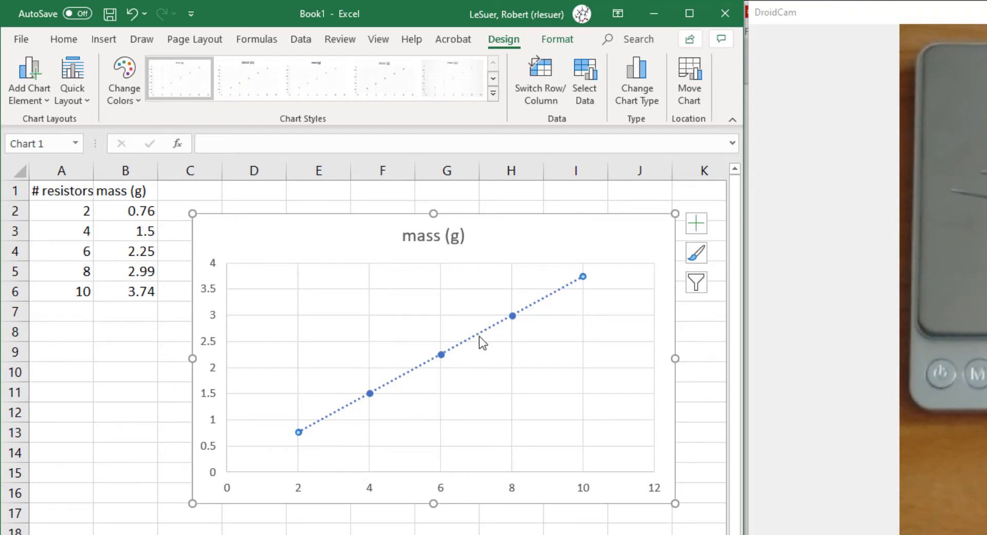
Step: Enter the labels "slope" in A8 and "intercept" in A9
left_click(51, 330)
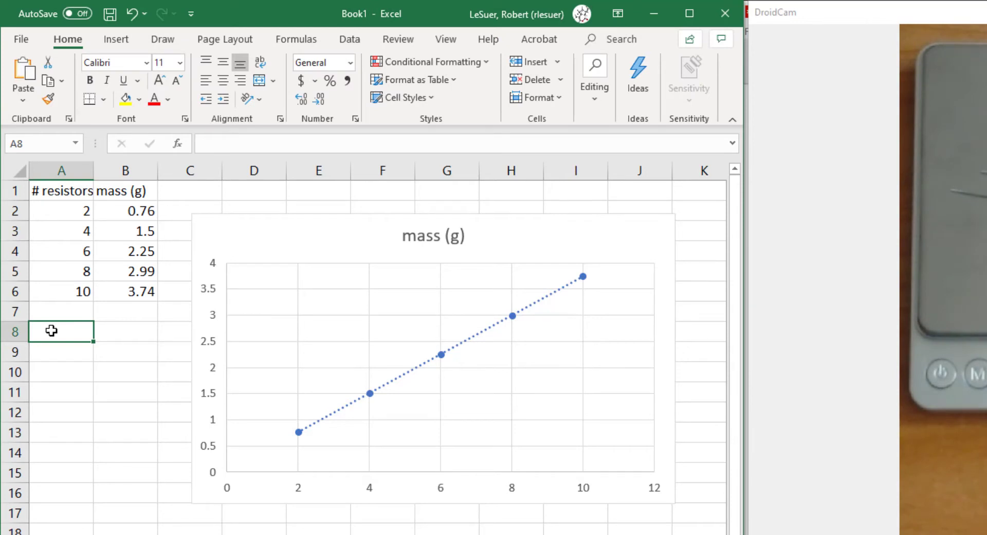
type("slope")
key("Return")
type("intercept")
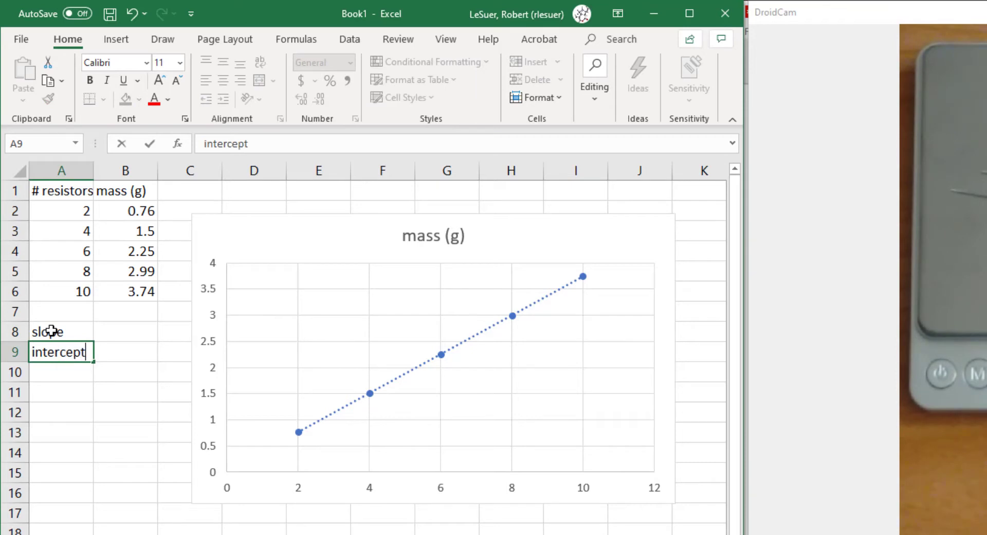
key("Tab")
Step: Calculate the slope in B8 with =slope(B2:B6,A2:A6), using the masses as y values and resistor counts as x values
key("Up")
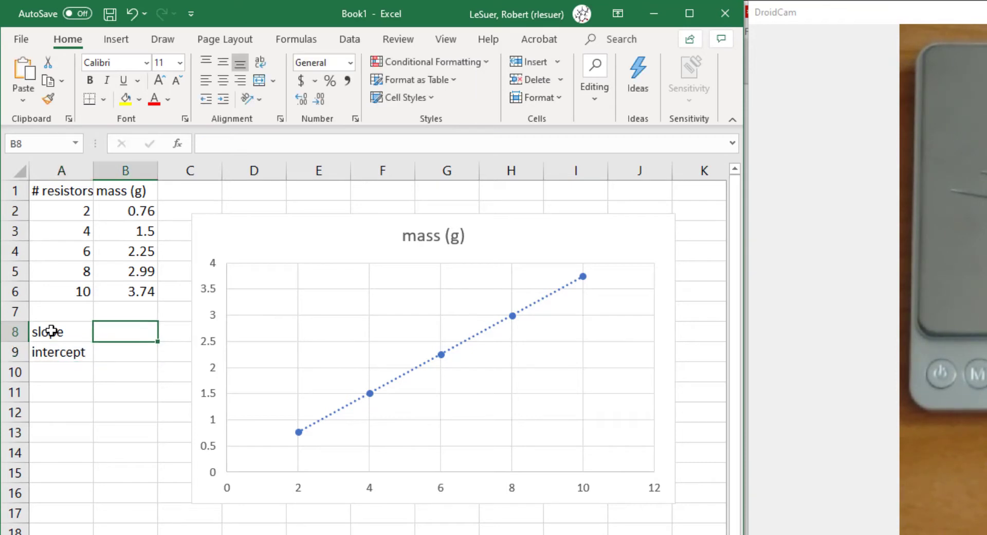
type("=")
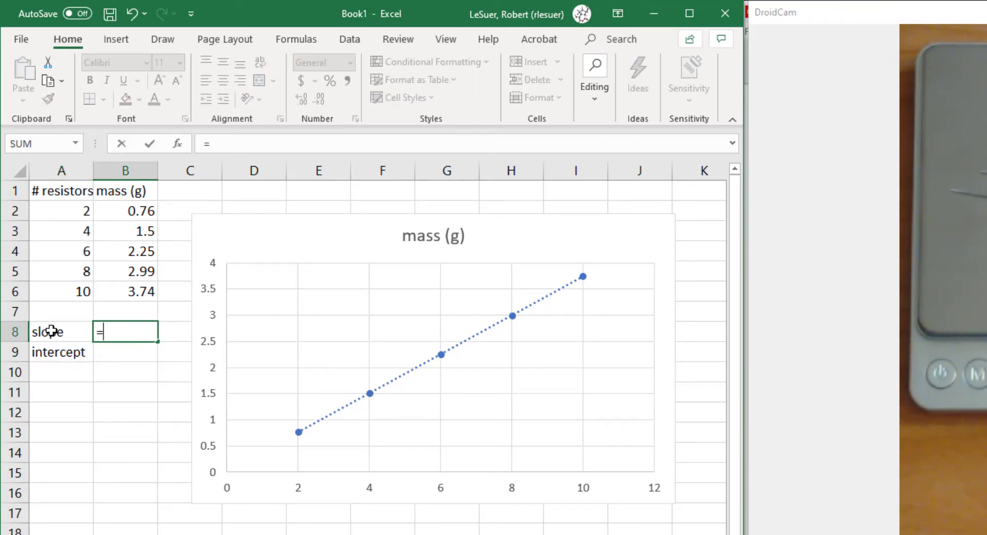
type("sl")
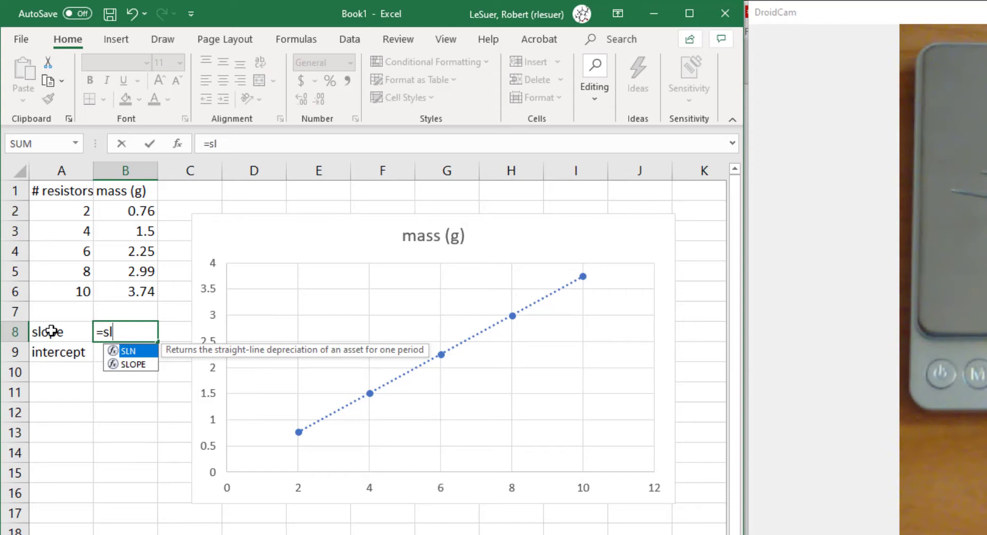
type("o")
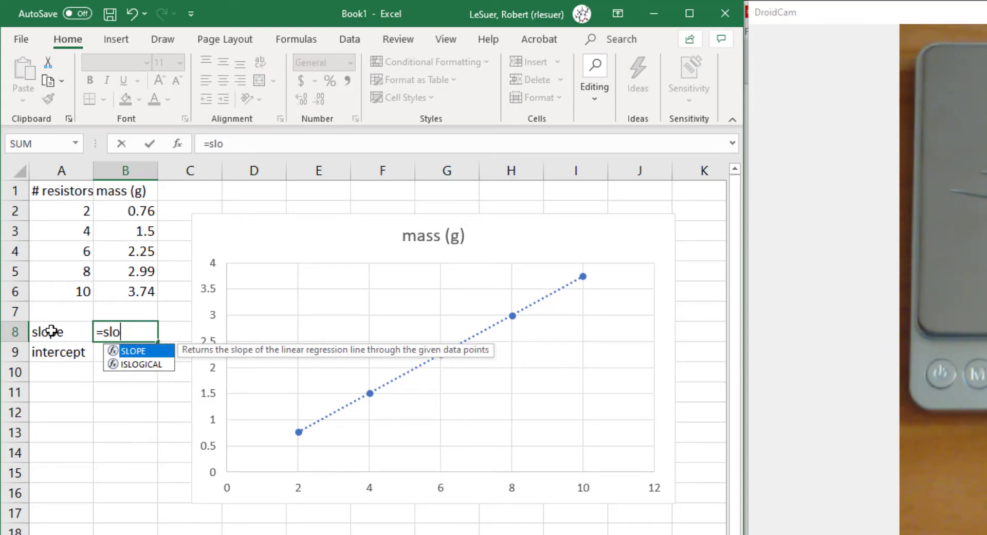
type("pe(")
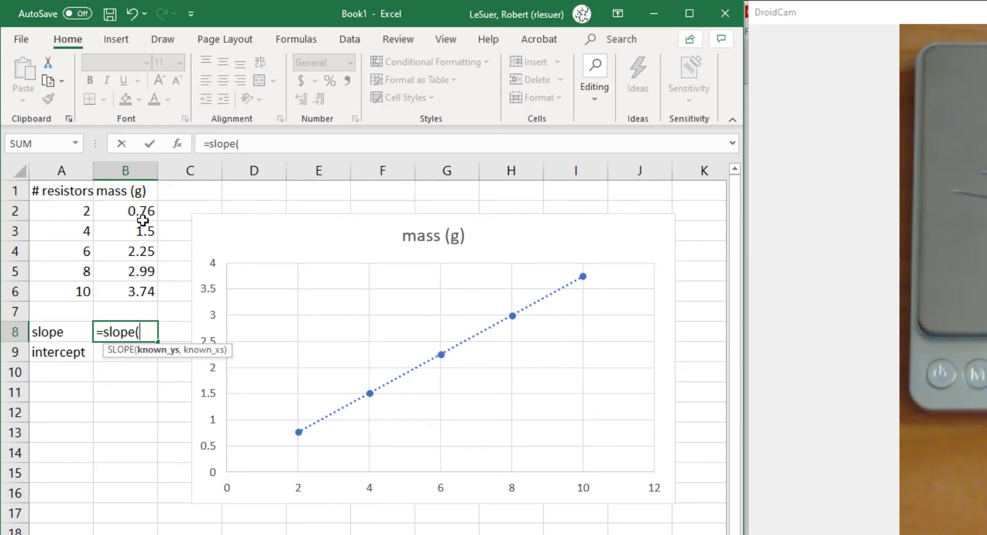
left_click_drag(141, 211, 149, 292)
type(",")
left_click_drag(71, 211, 73, 285)
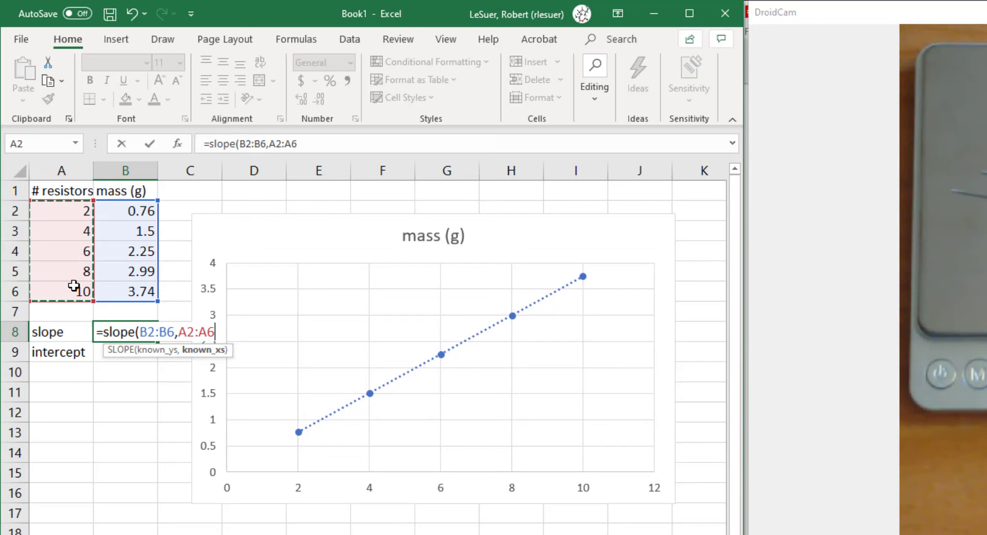
type(")")
key("Return")
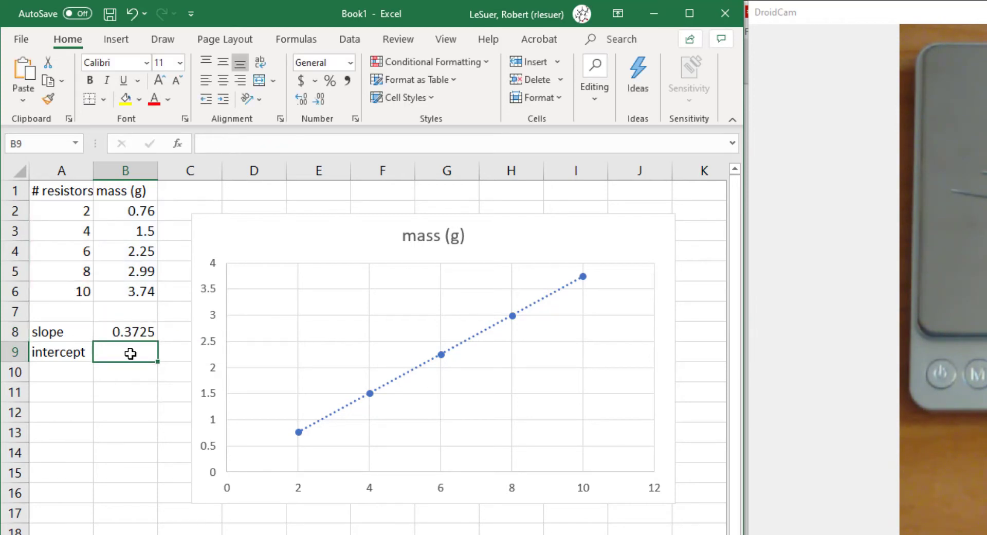
Step: Calculate the intercept in B9 with =INTERCEPT(B2:B6,A2:A6)
type("=inter")
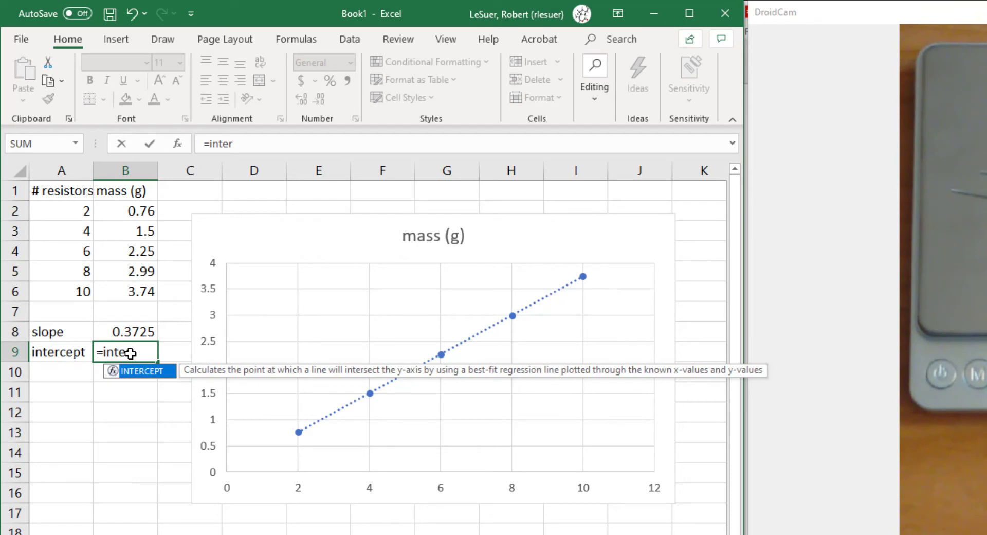
key("BackSpace")
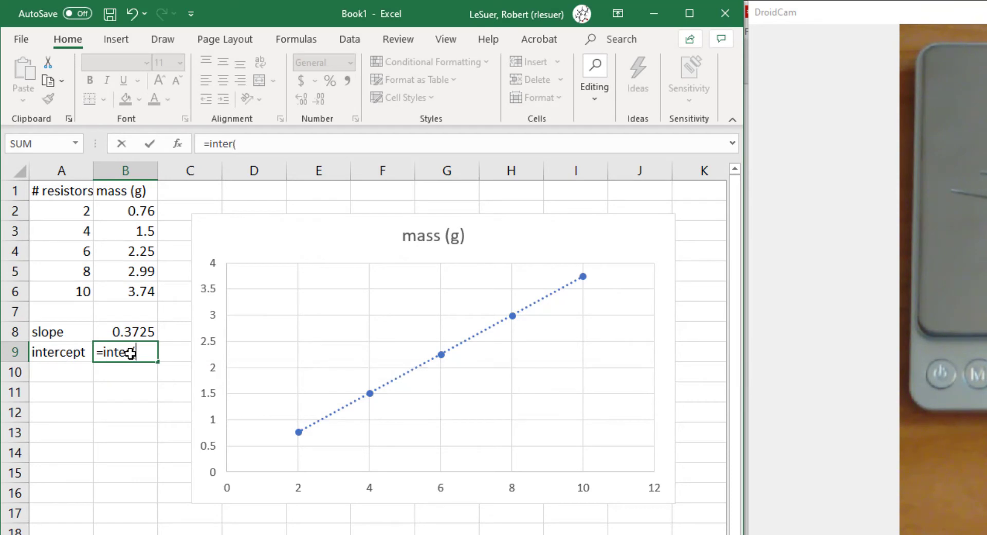
type("r")
key("Tab")
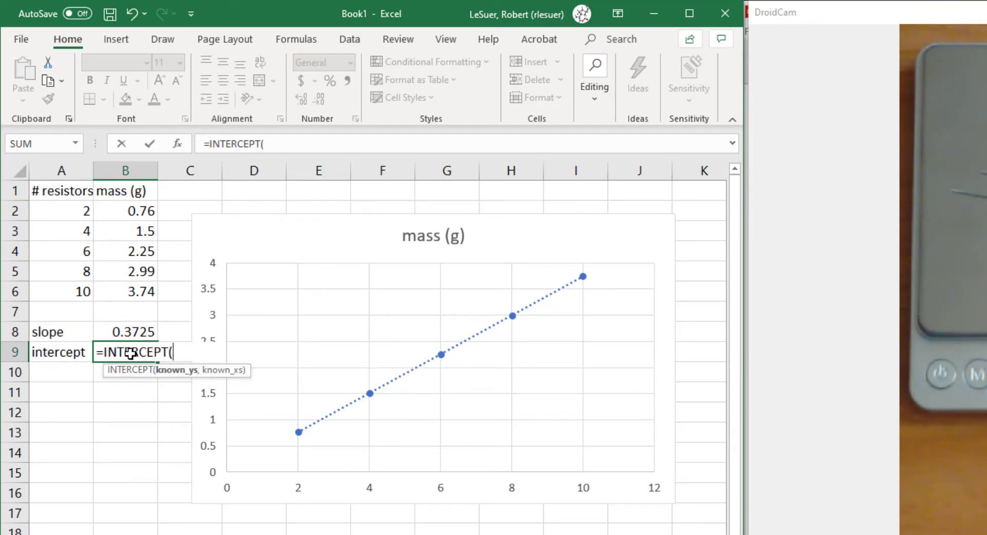
left_click_drag(139, 211, 136, 288)
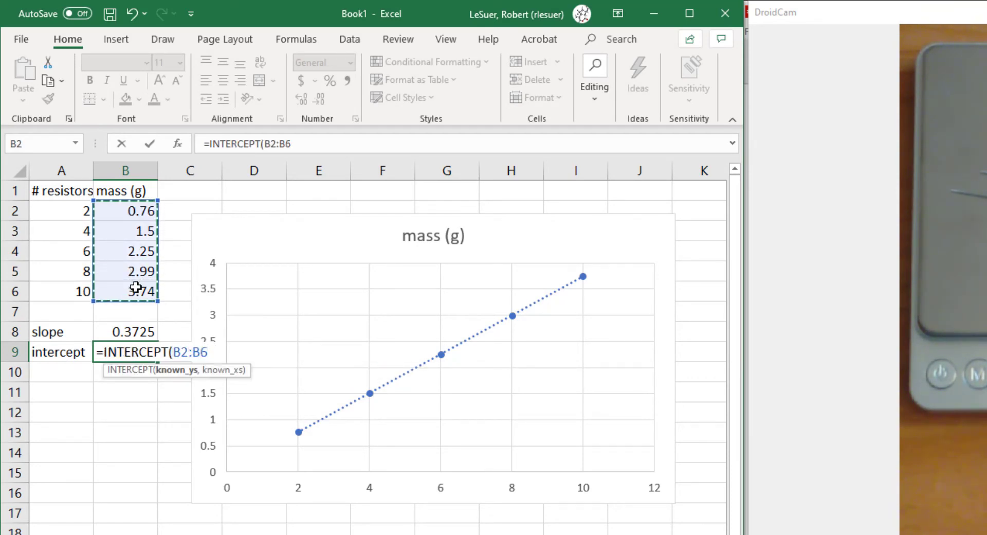
type(",")
left_click_drag(56, 215, 55, 286)
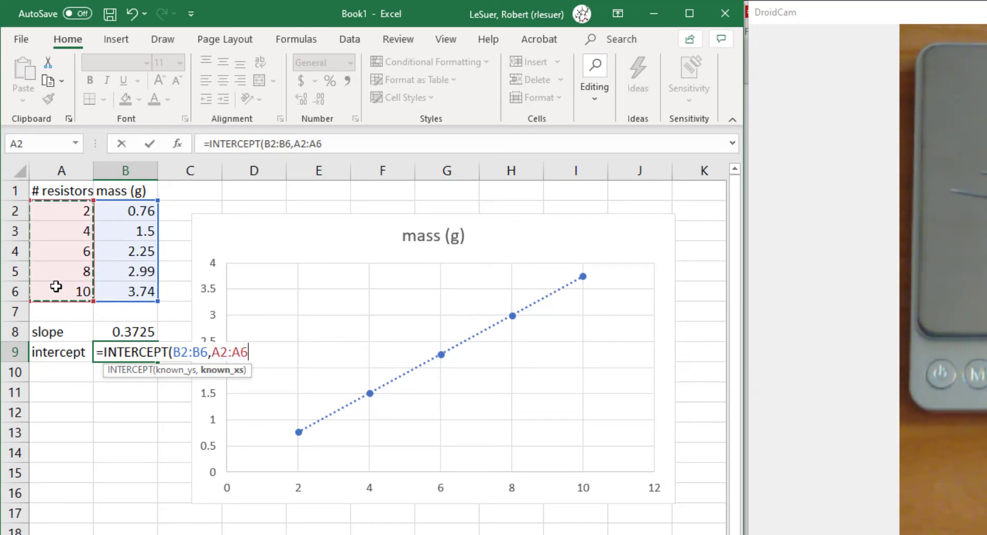
type(")")
key("Return")
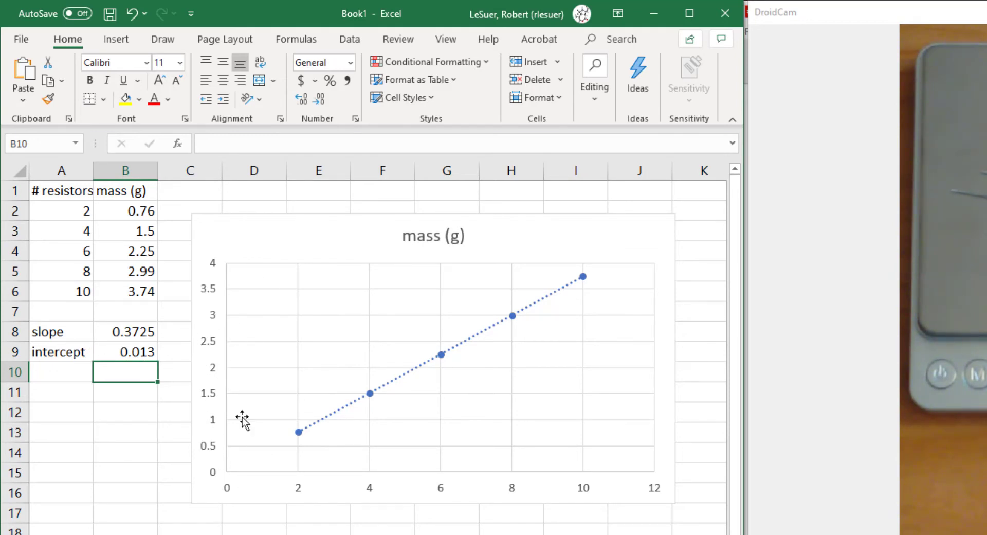
Step: Add axis titles to the chart and set the horizontal axis title to "# resistors"
right_click(362, 236)
left_click(699, 221)
left_click(699, 221)
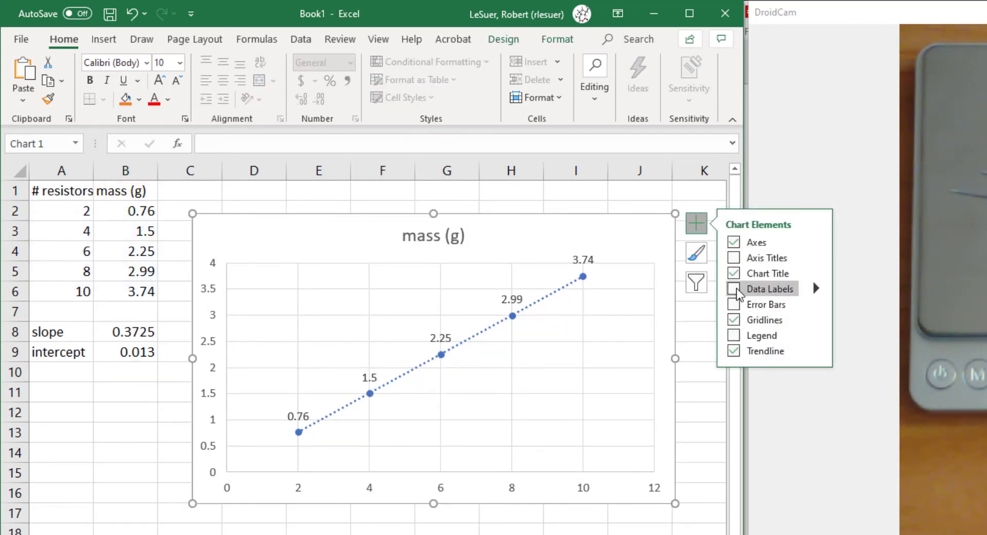
left_click(781, 262)
left_click(437, 479)
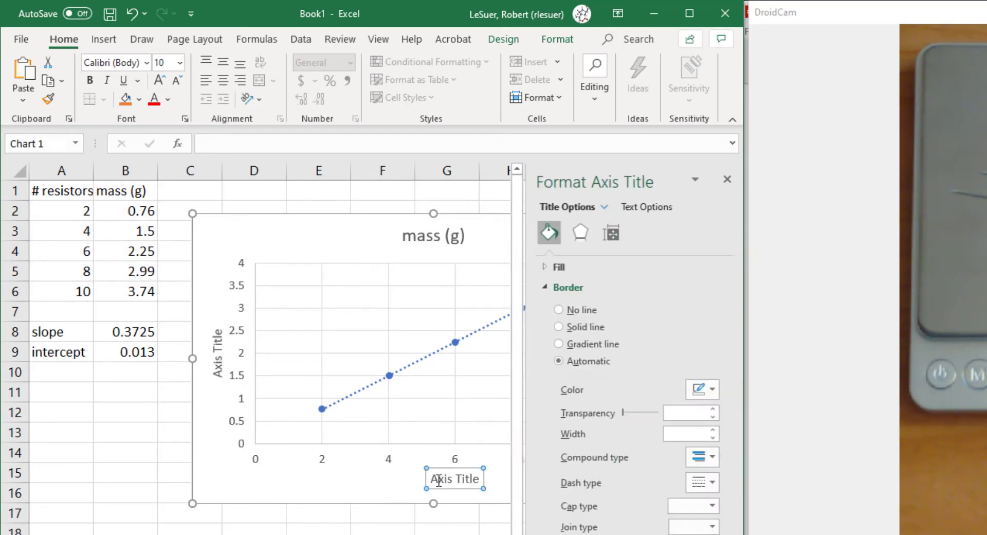
double_click(438, 479)
triple_click(438, 479)
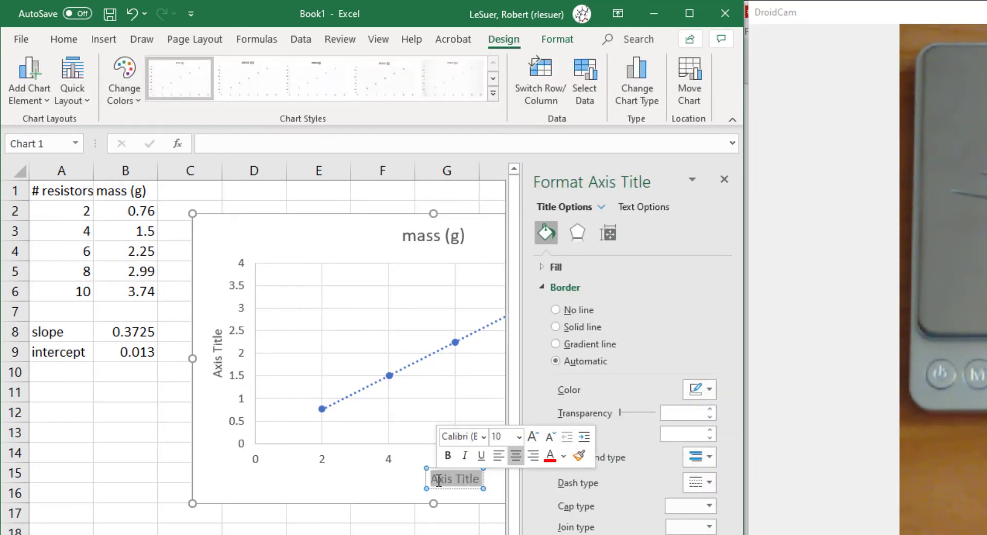
type("# resistors")
Step: Set the chart's vertical axis title to "mass (g)" and leave chart editing
triple_click(216, 345)
type("mass (g)")
key("Escape")
key("Escape")
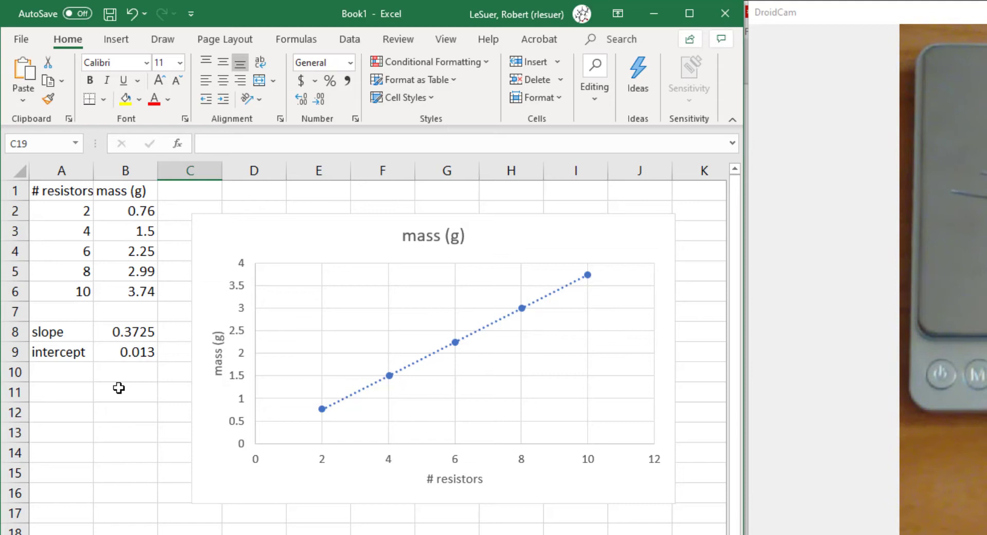
Step: Move the chart to start at column D, leaving column C free beside the slope and intercept
left_click(131, 329)
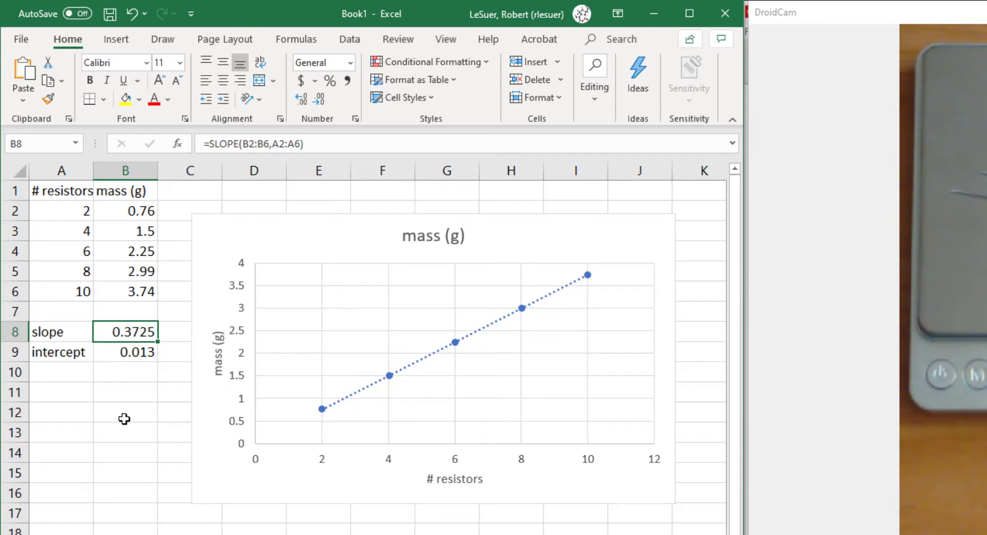
left_click_drag(226, 227, 266, 219)
left_click(193, 344)
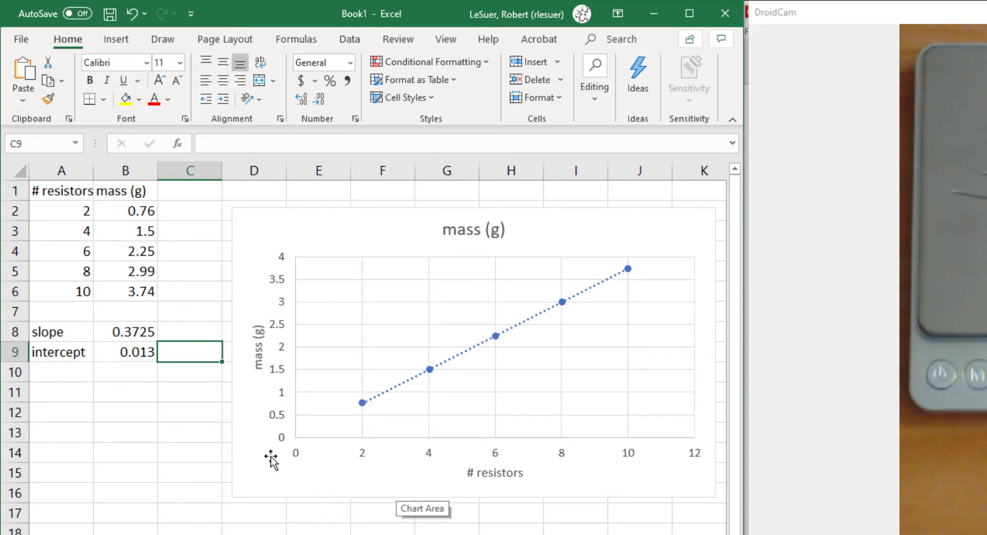
Step: Enter the slope's unit "g/resistor" in C8
left_click(191, 330)
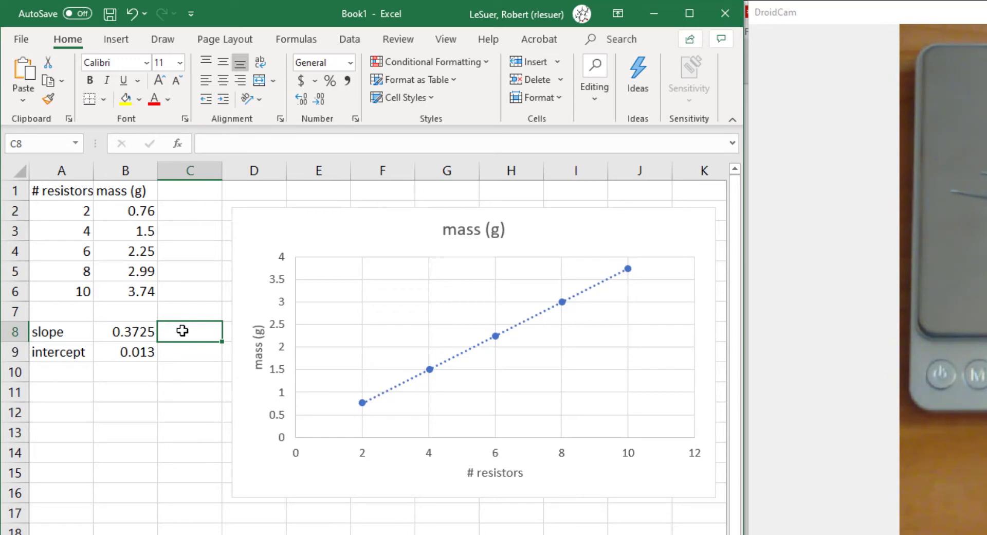
type("g/")
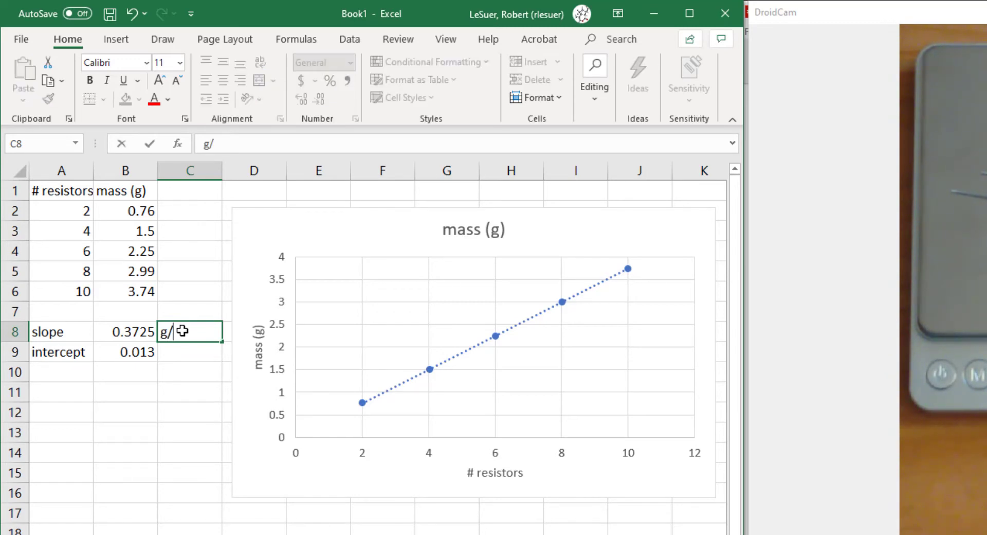
type("resistor")
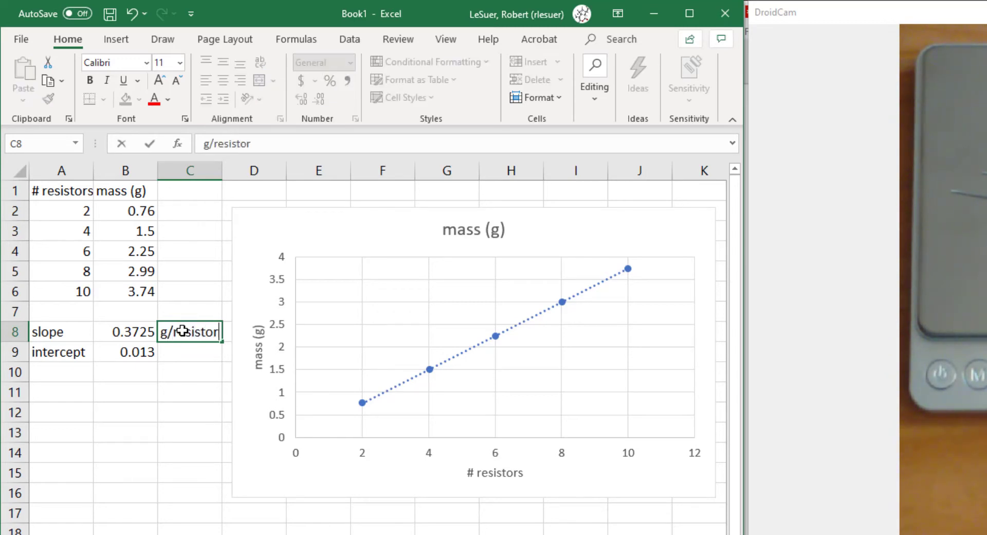
key("Return")
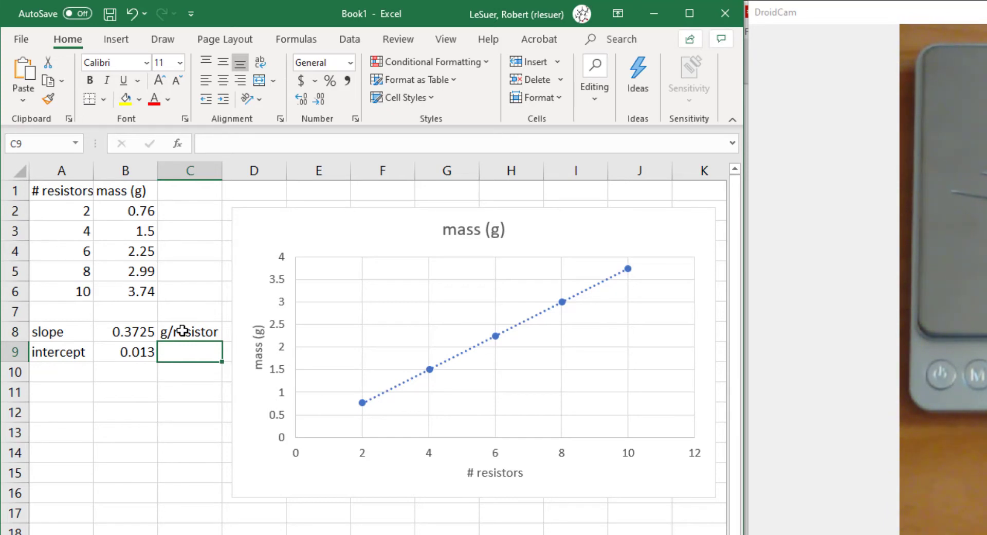
Step: Enter "g (unc)" in C9 as the unit of the intercept
key("Left")
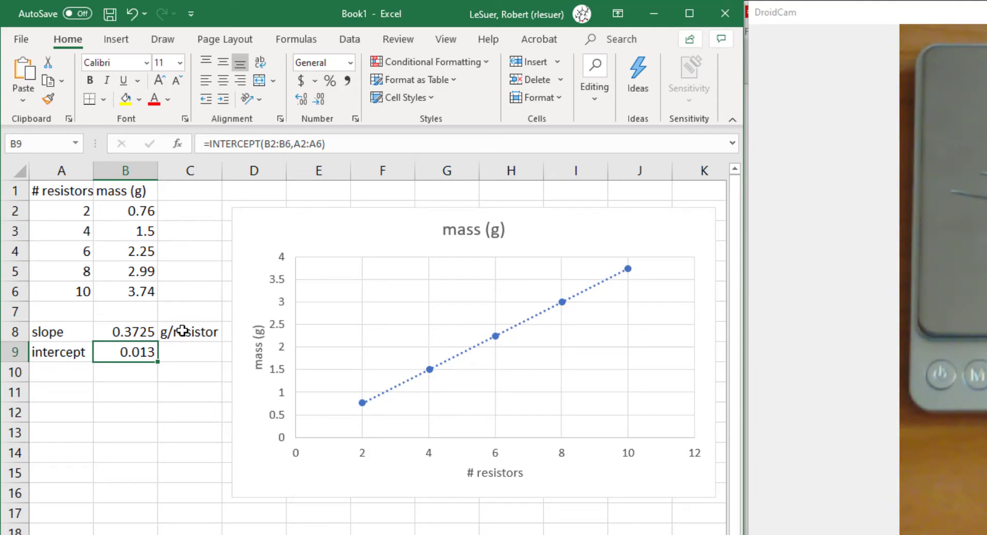
key("Right")
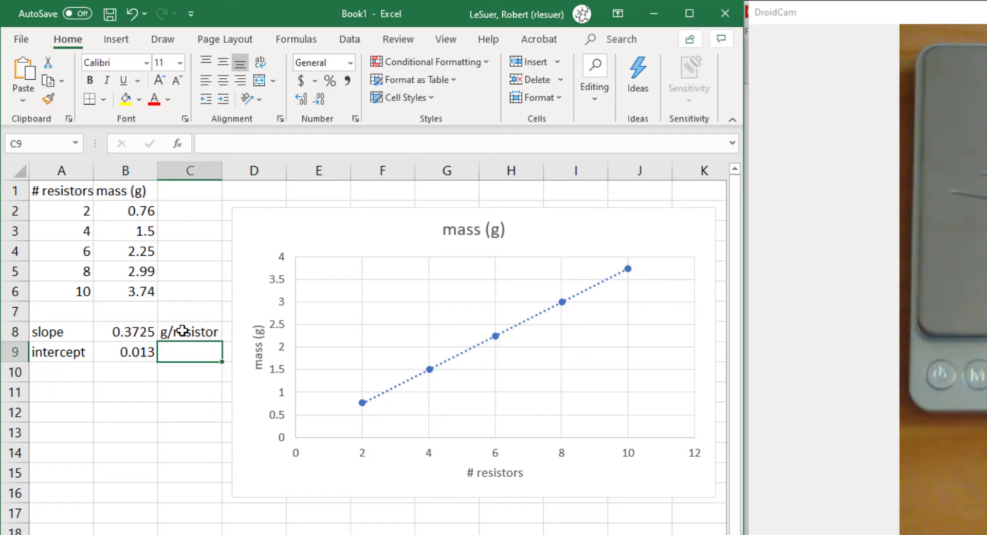
type("g")
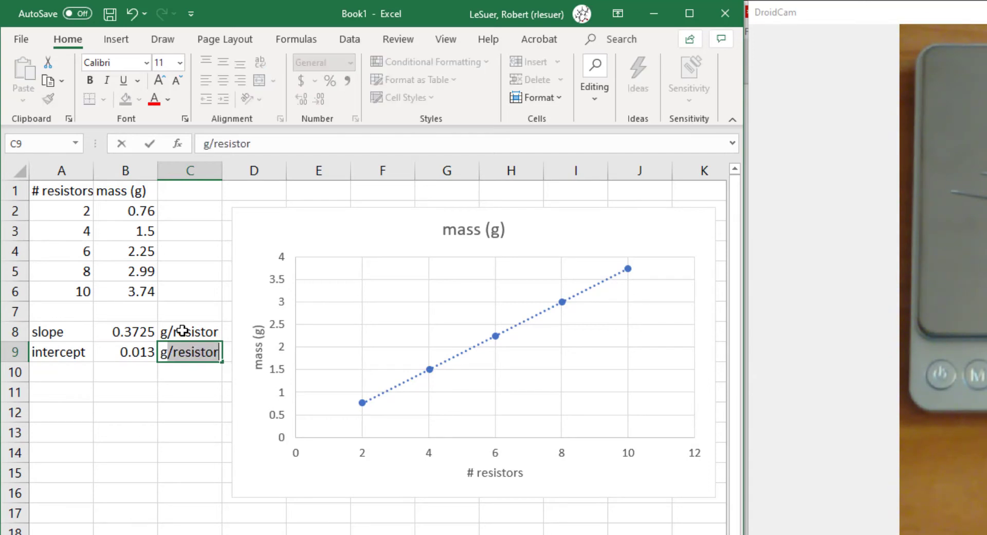
key("BackSpace")
type("(unc)")
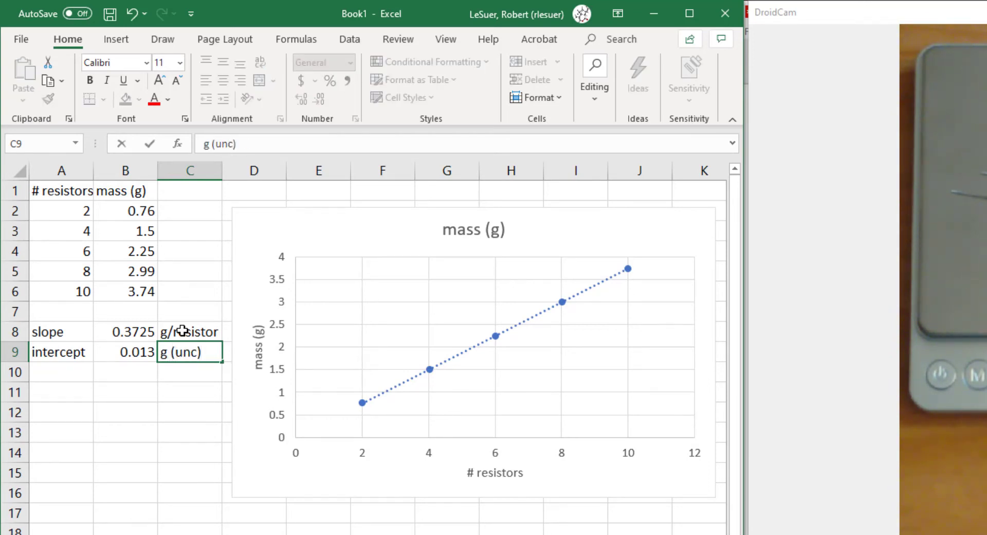
key("Return")
Step: Format the intercept in B9 to show two decimal places
key("Up")
key("Left")
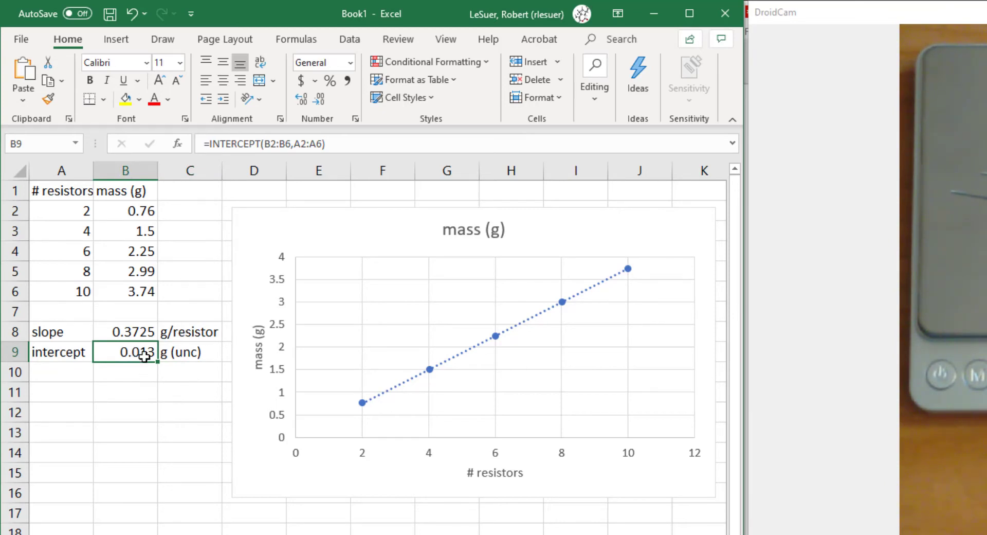
left_click(316, 100)
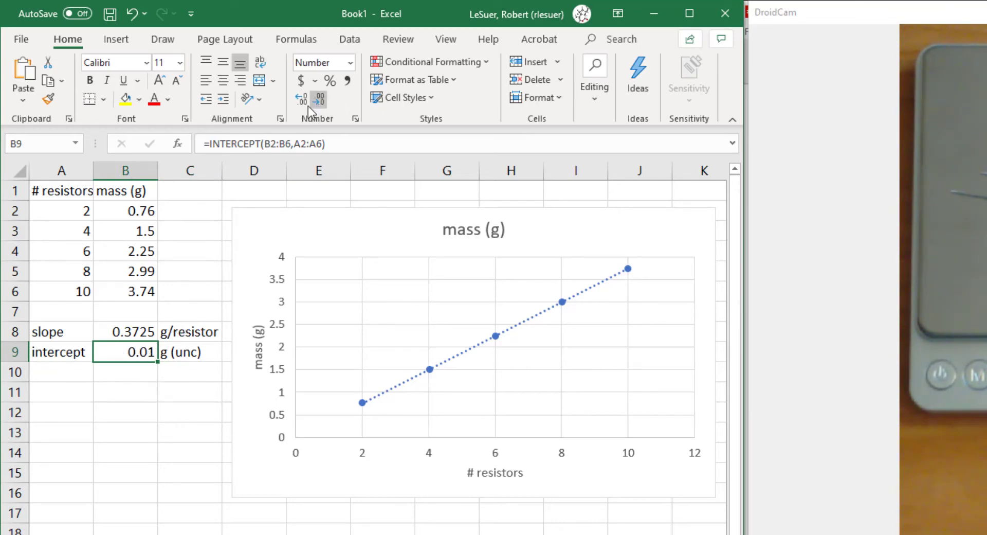
Step: Format the slope in B8 to show three decimal places
left_click(140, 330)
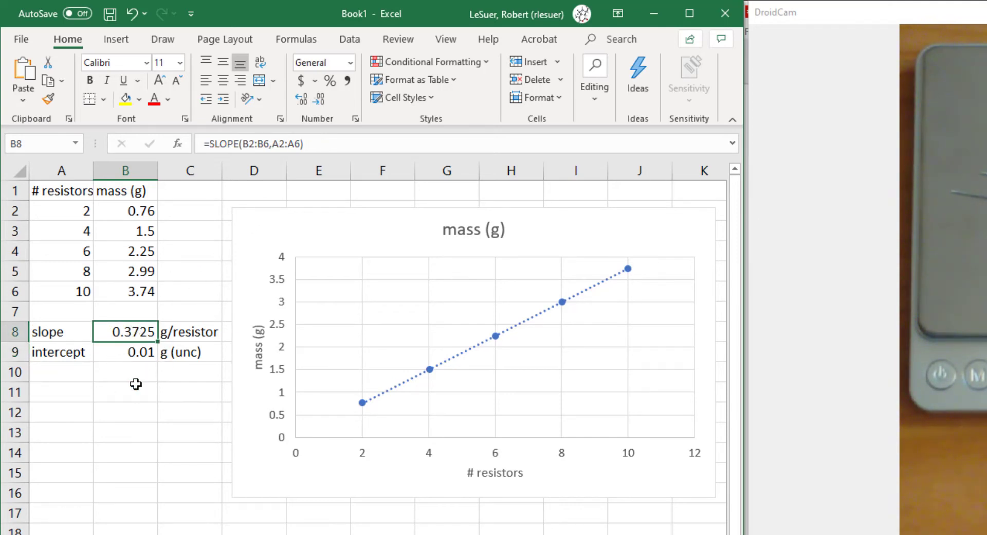
left_click(322, 102)
left_click(322, 100)
left_click(296, 101)
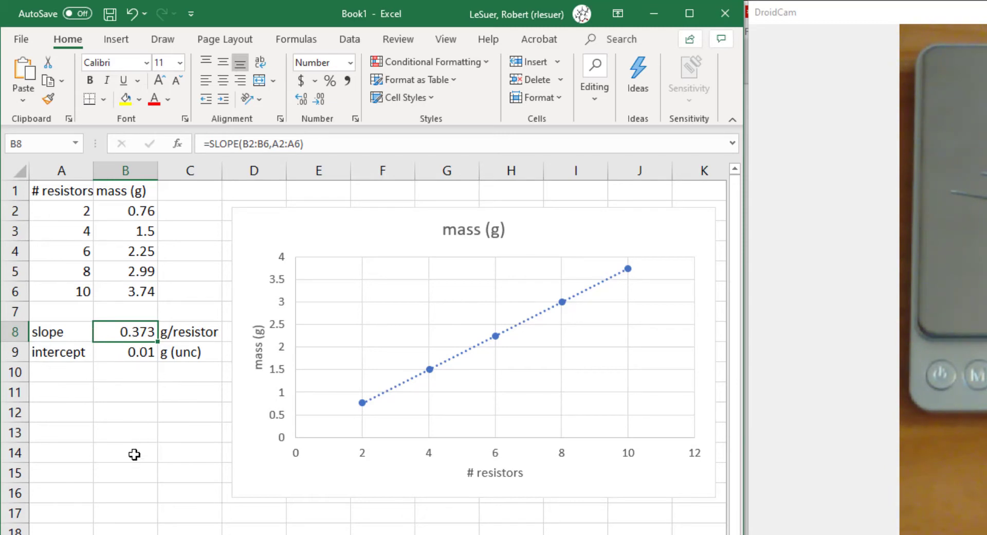
Step: Insert a text box below the chart and enter the equation "y = m * x + b"
left_click(77, 395)
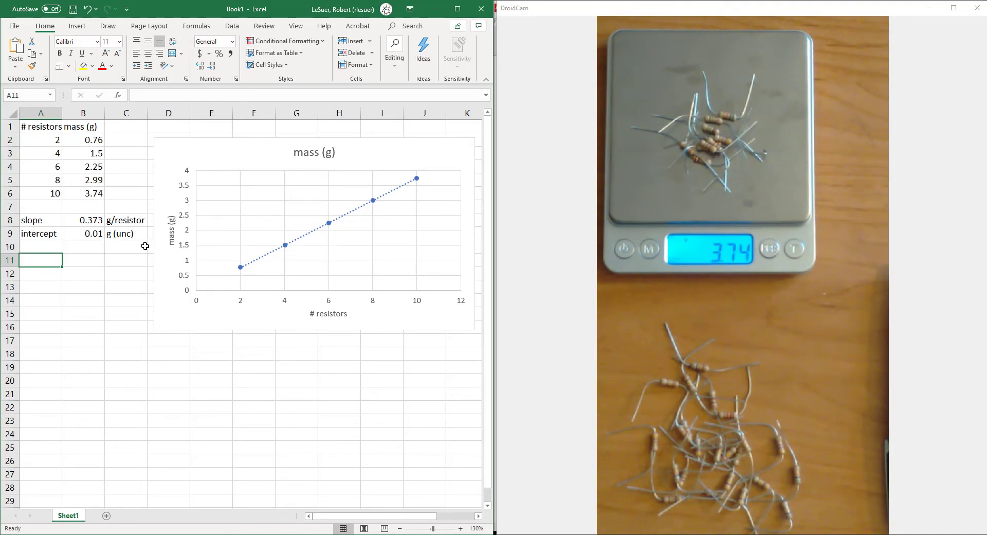
left_click(77, 26)
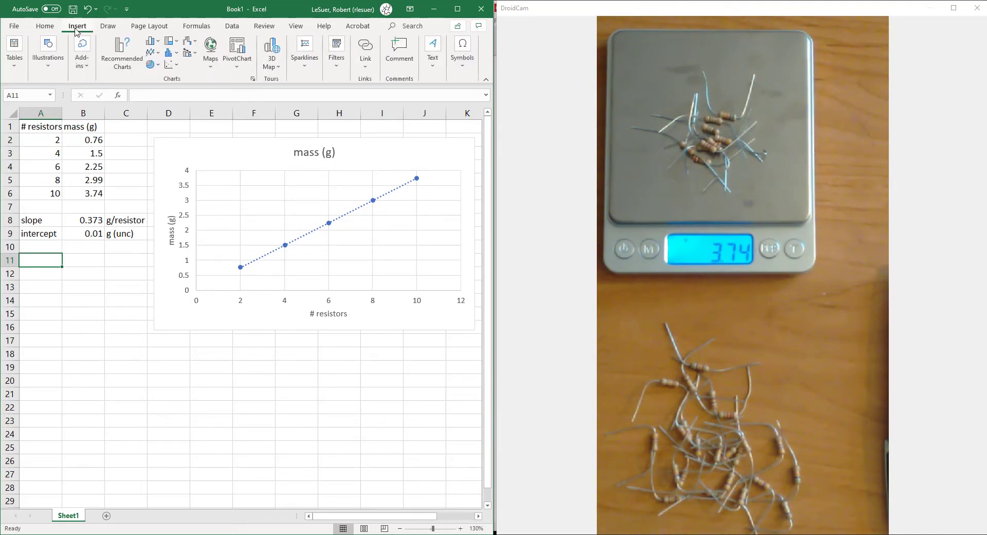
left_click(211, 52)
left_click_drag(163, 351, 357, 449)
type("y")
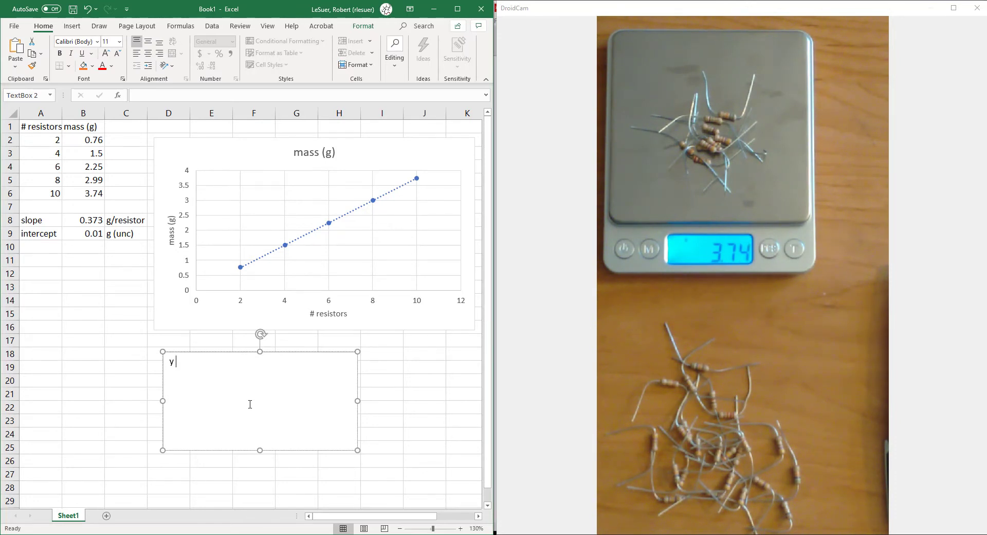
type(" = m * x + b")
Step: Add "[mass of resistors] = [mass/resistor] * #resistors + offset" below the equation and widen the text box to fit it
key("Return")
type("(")
key("BackSpace")
type("[mass")
type(" of sample]")
key("BackSpace")
key("BackSpace")
key("BackSpace")
key("BackSpace")
key("BackSpace")
key("BackSpace")
key("BackSpace")
type("resistors] = [mas")
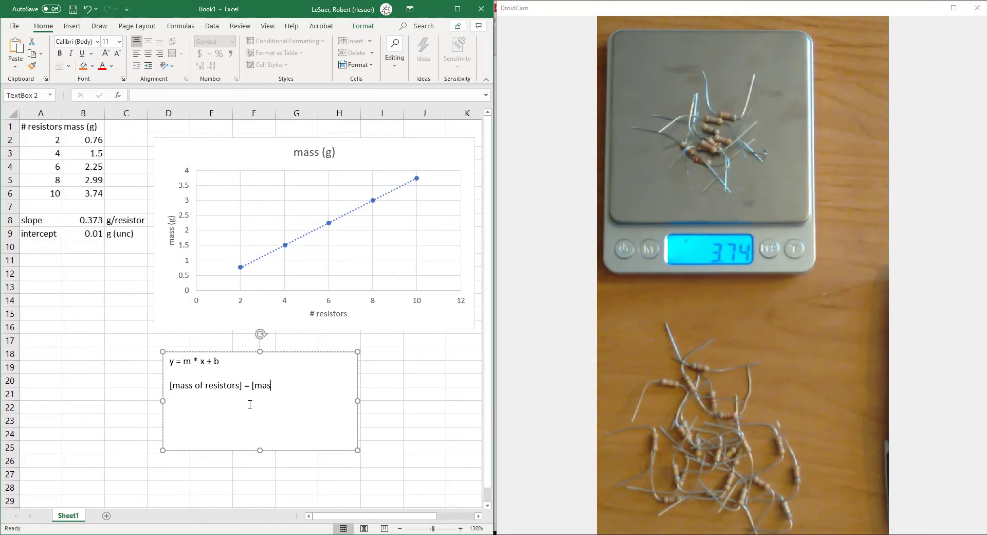
type("s/resistor] * #resistors")
left_click_drag(357, 401, 461, 399)
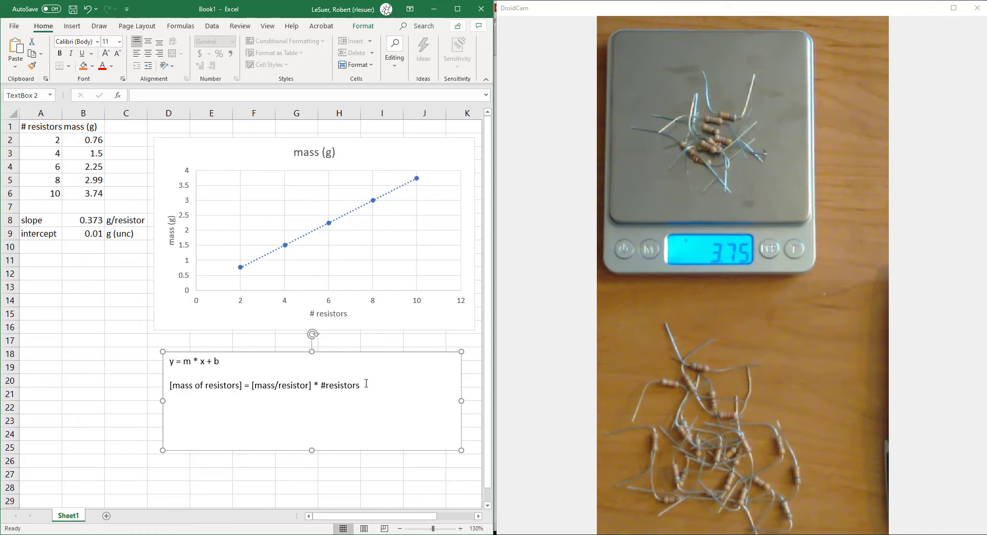
type("+offset")
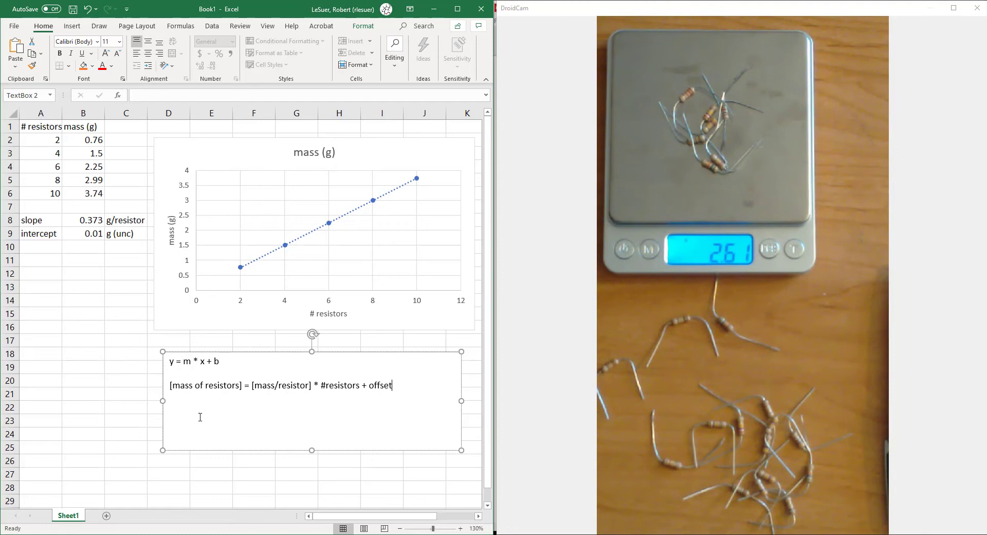
Step: Record the unknown sample's mass in row 12: label "mass unk" in A12, 2.61 in B12 and "g" in C12
left_click(45, 272)
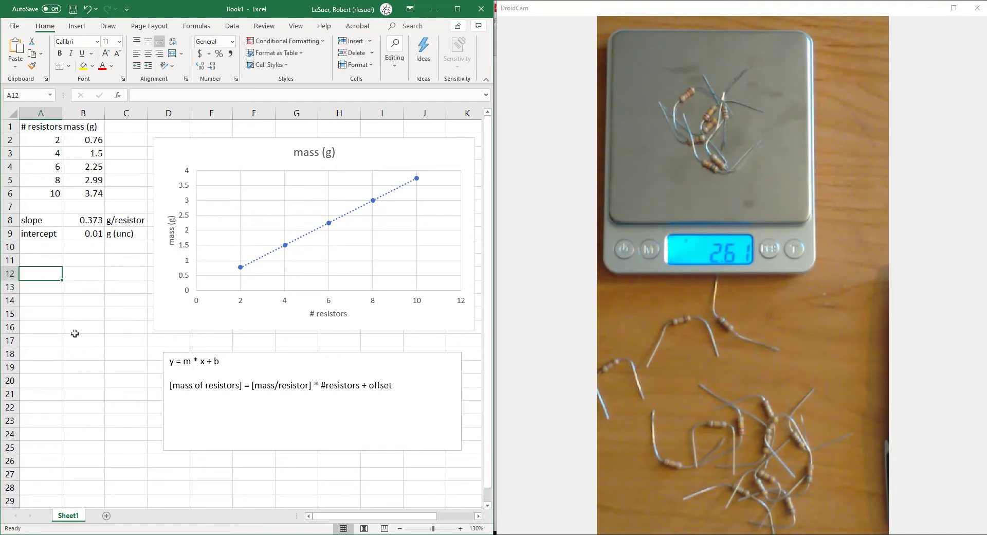
type("mass unk")
key("Tab")
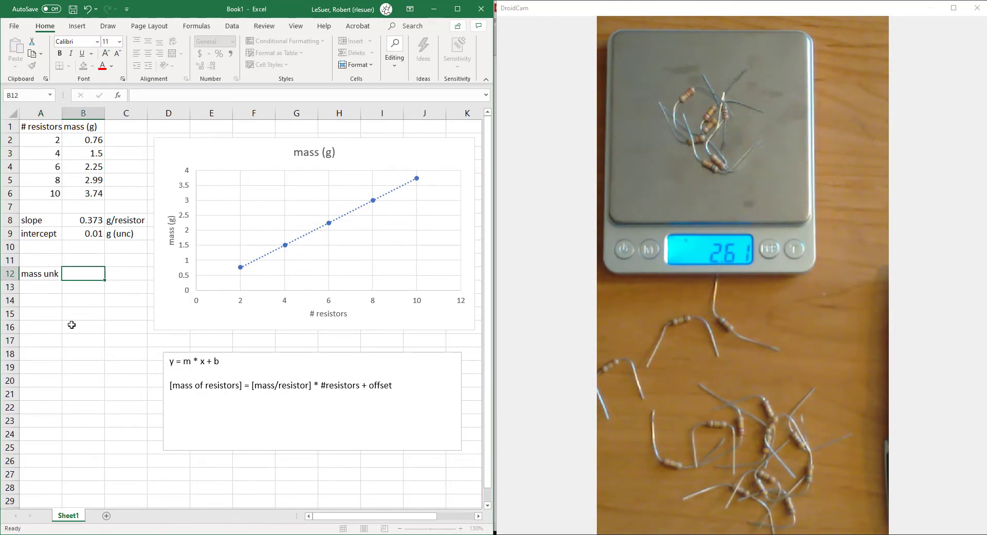
type("2.61")
key("Tab")
type("g")
key("Return")
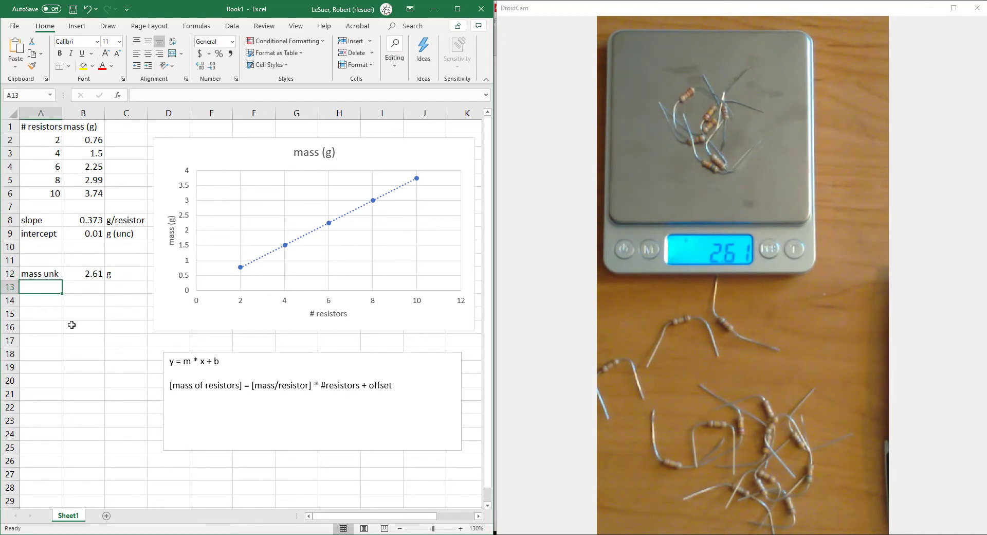
Step: Examine the equation in the text box, highlighting its "[mass of resistors]" and "#resistors" terms
left_click(172, 365)
left_click(166, 365)
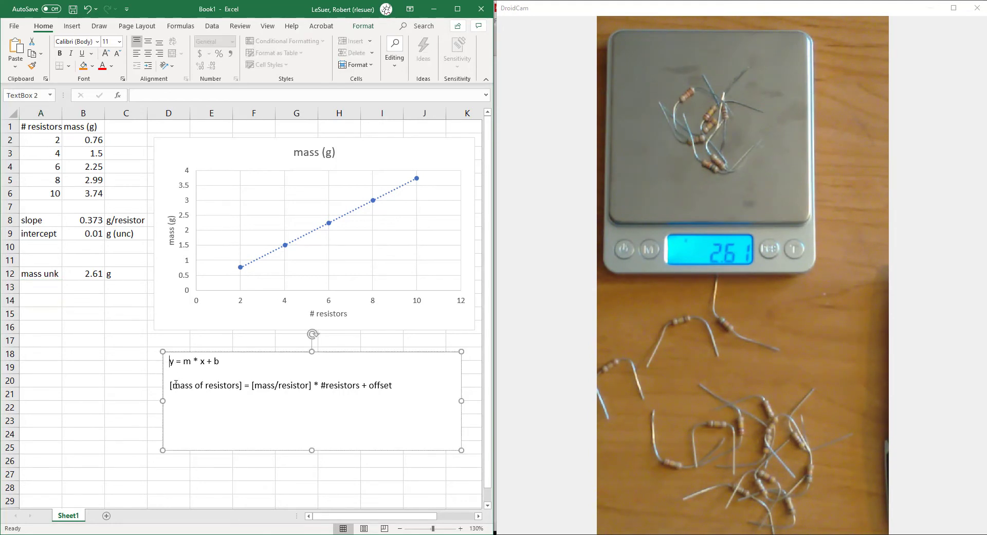
left_click_drag(182, 385, 245, 386)
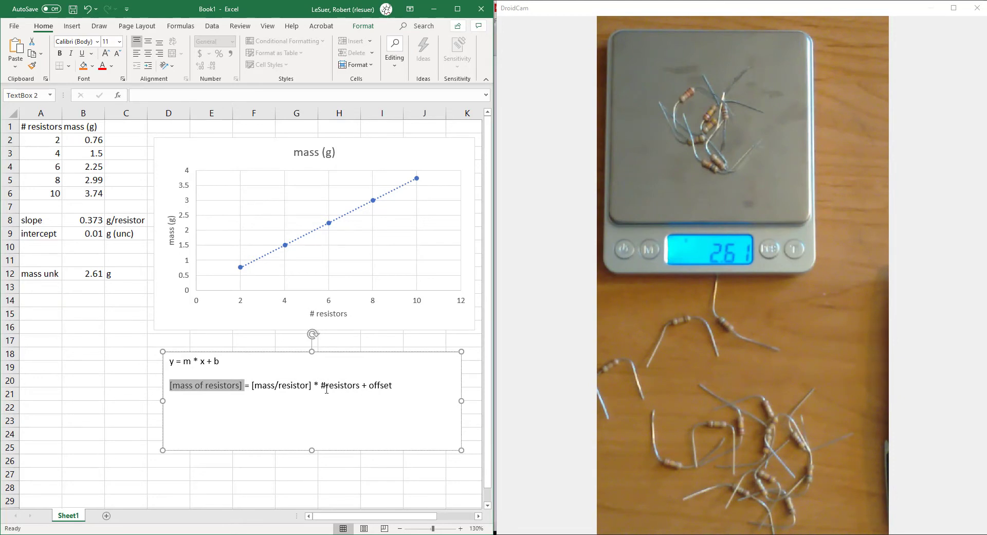
left_click_drag(315, 385, 362, 386)
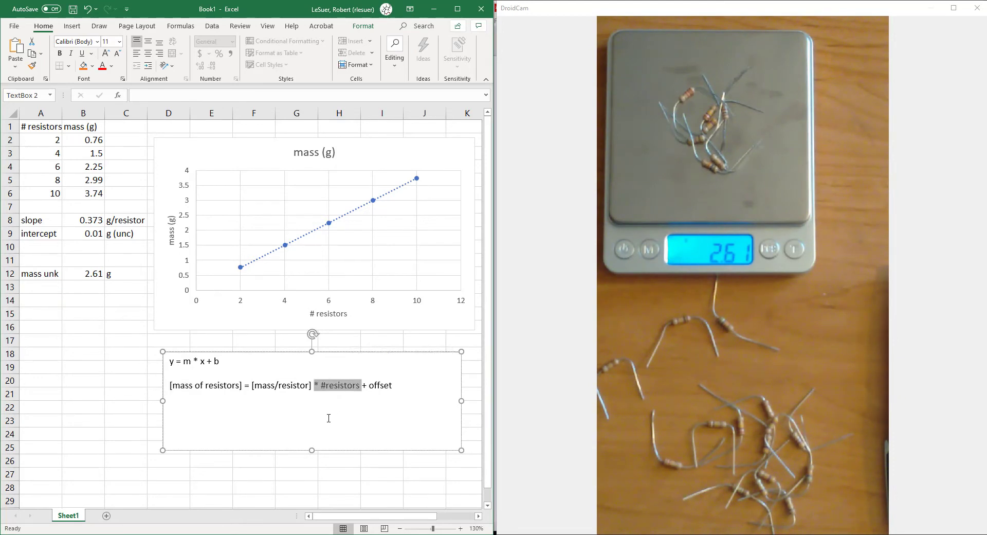
left_click(340, 386)
left_click_drag(321, 385, 362, 386)
Step: Label A13 "# resistors" and calculate the unknown sample's resistor count in B13 with =(B12-B9)/B8
left_click(46, 289)
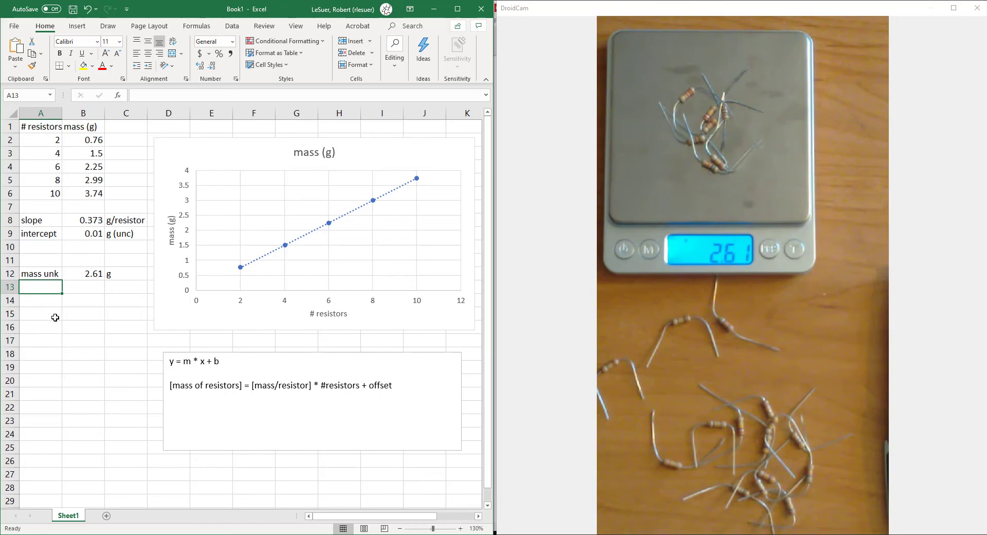
type("# resistors")
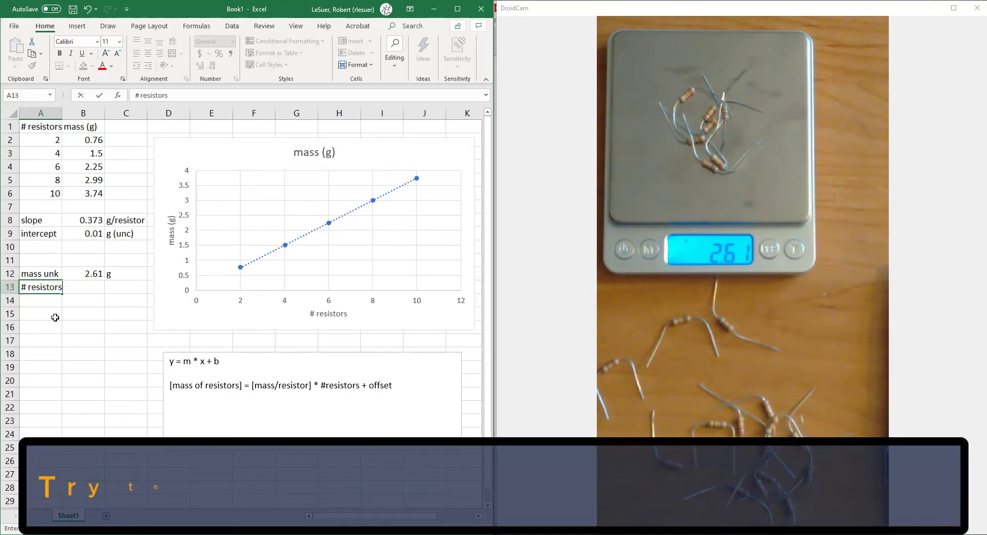
key("Tab")
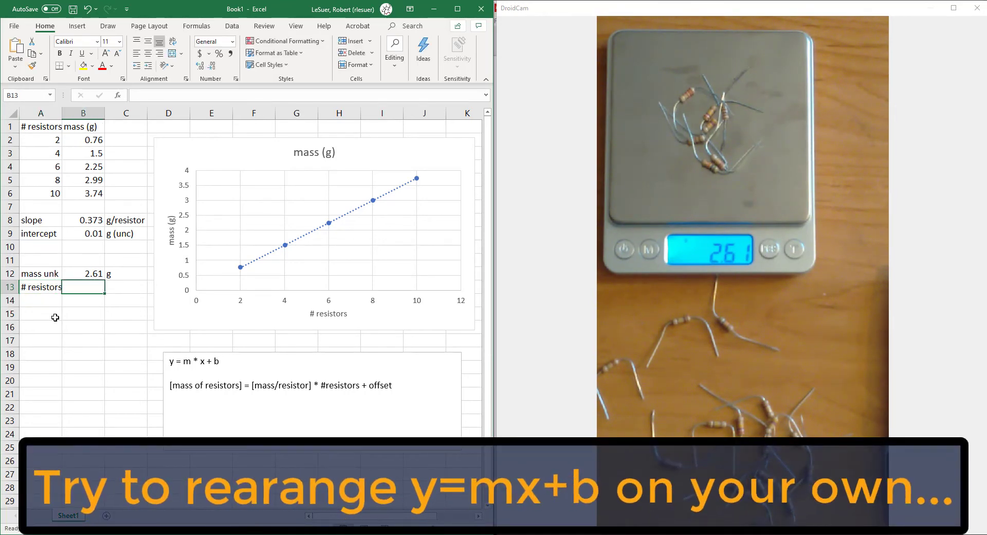
type("=")
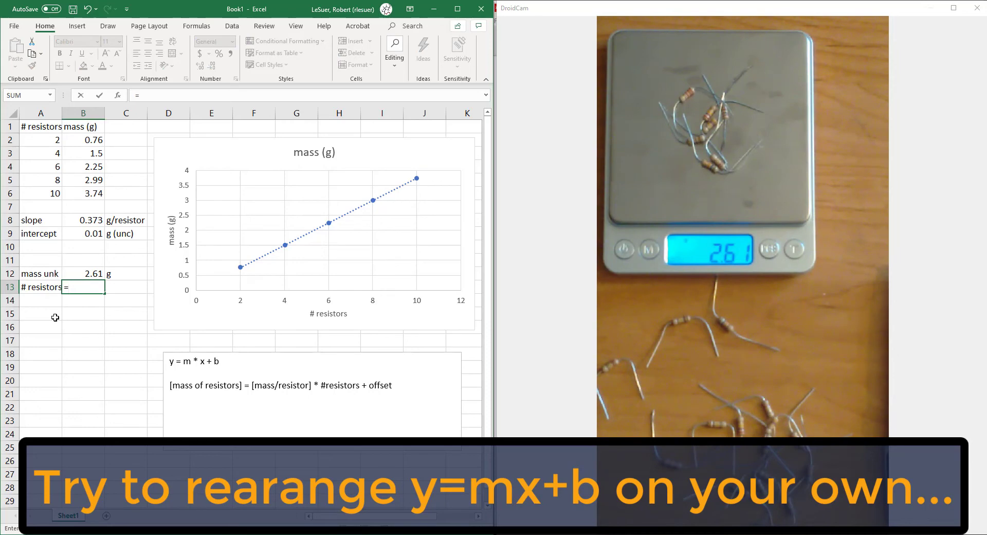
type("(")
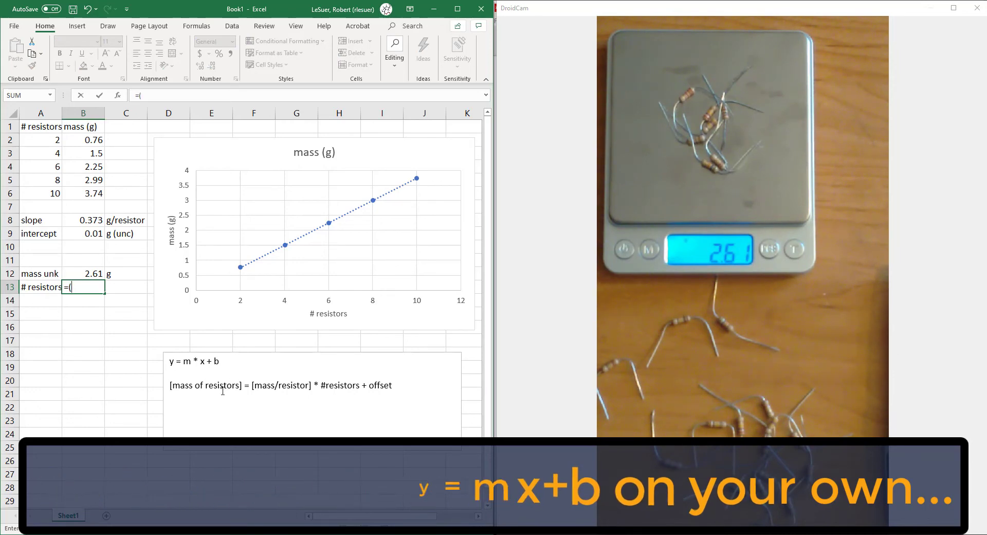
left_click(84, 272)
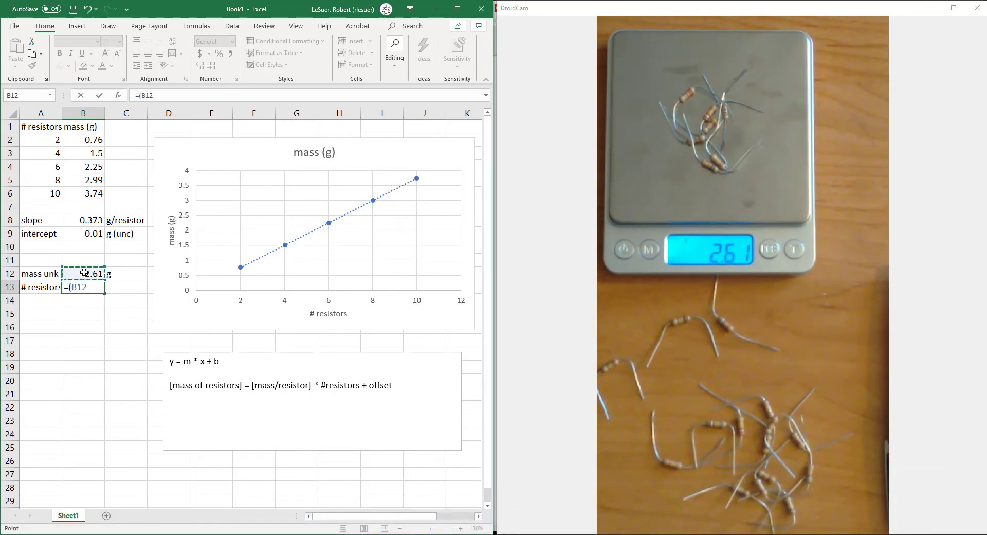
type("-")
left_click(78, 234)
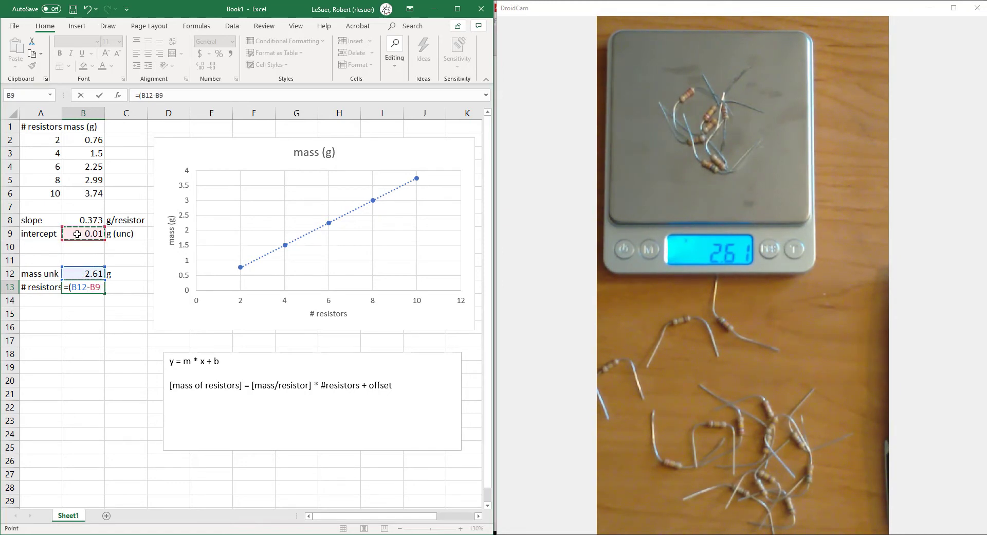
type(")/")
left_click(82, 220)
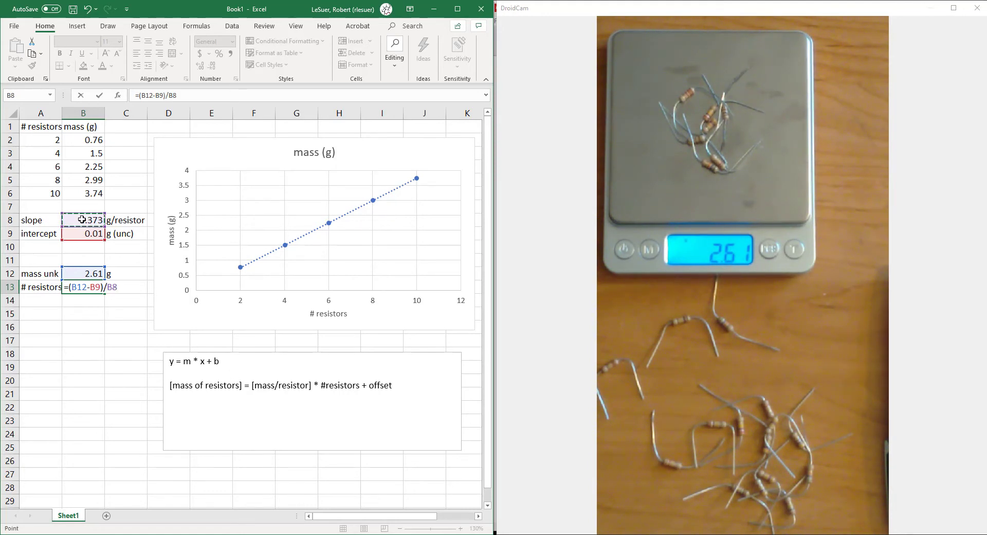
key("Return")
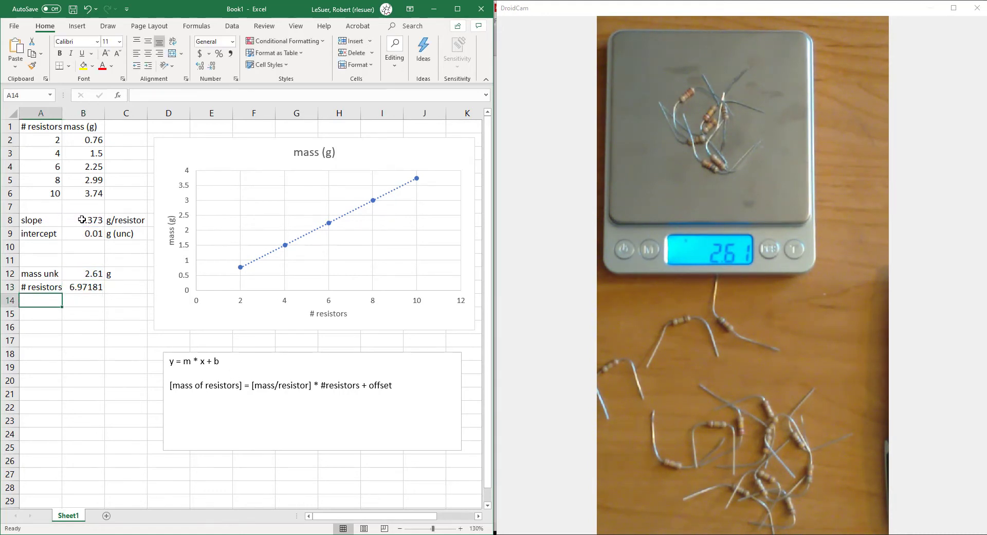
Step: Enter "7 resistors" in C13 beside the calculated count as the rounded result
left_click(87, 299)
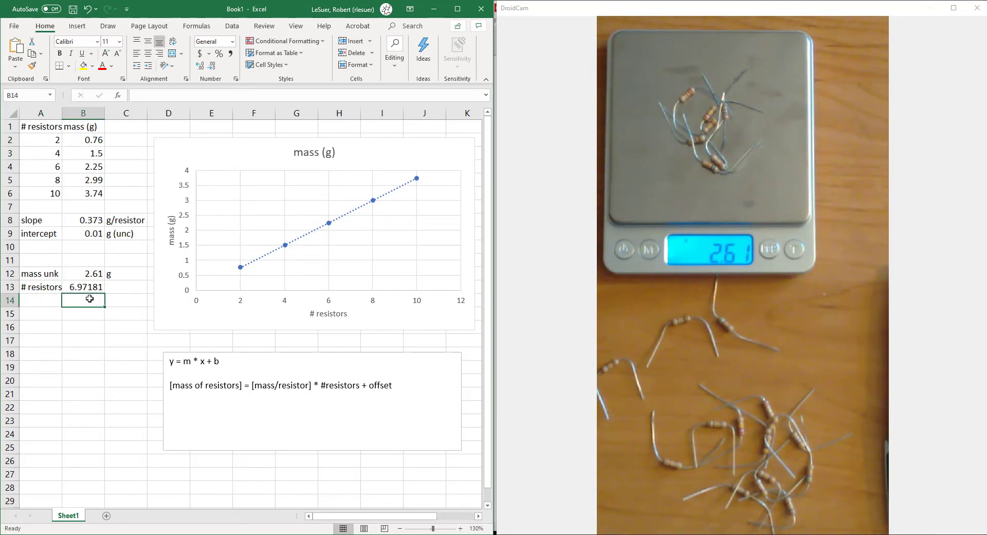
key("Right")
key("Up")
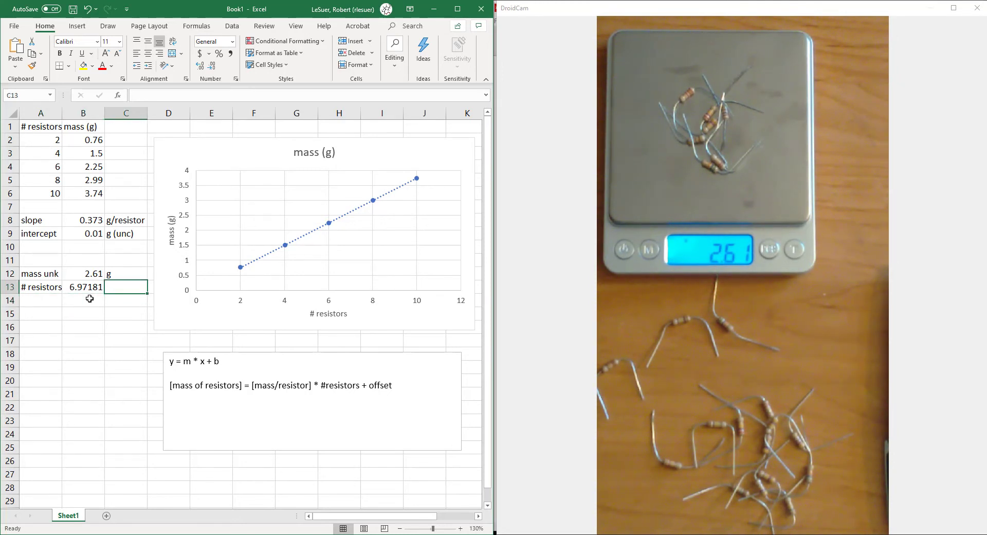
type("7 res")
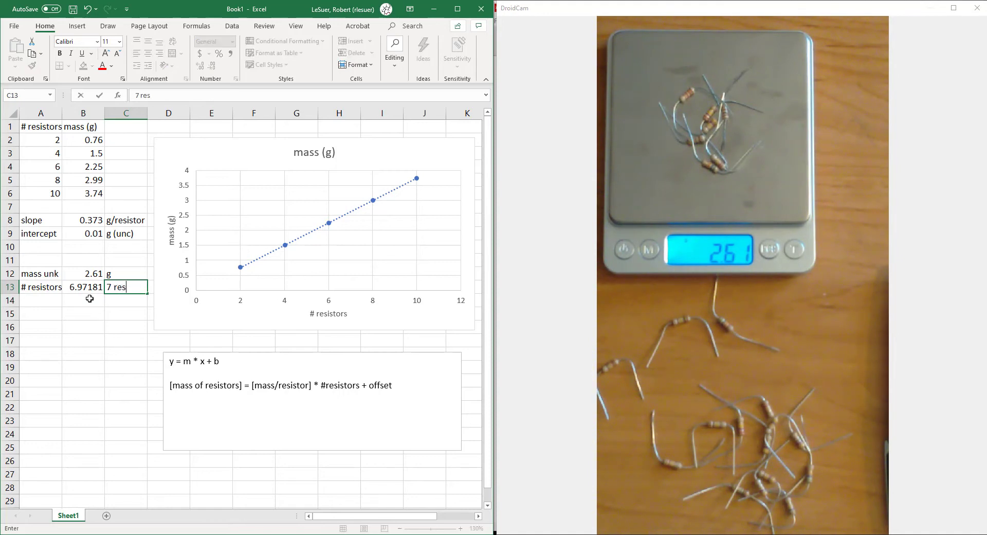
type("istors")
key("Return")
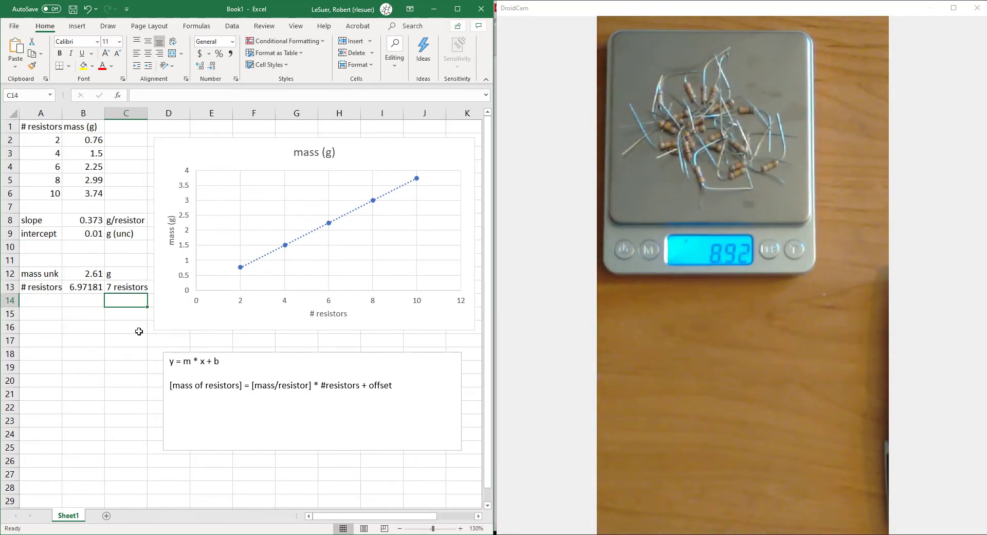
left_click(74, 320)
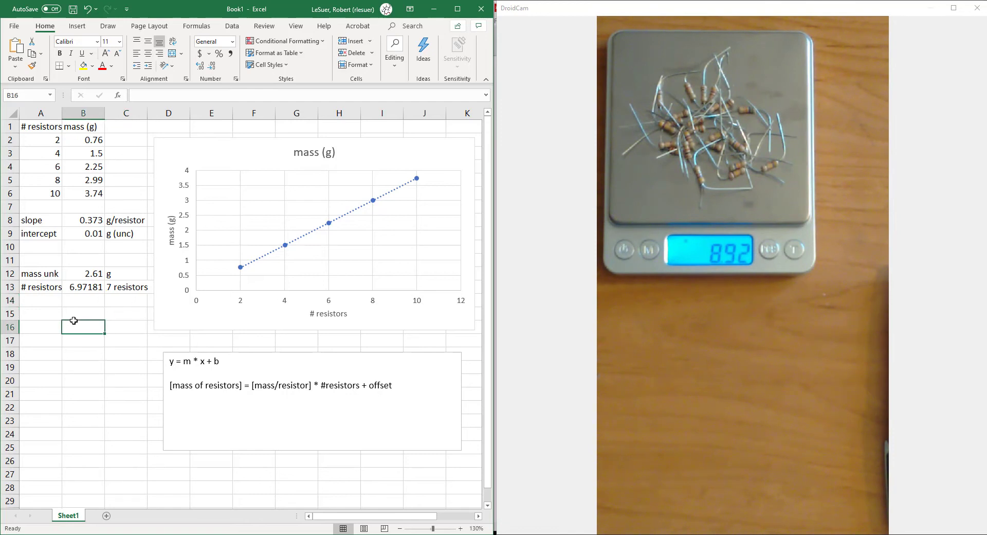
left_click(73, 314)
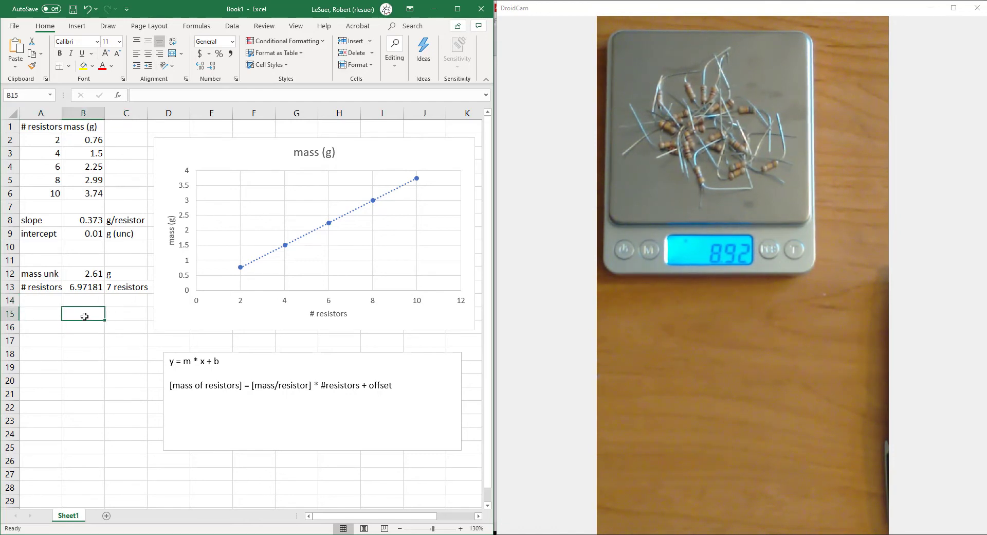
type("8")
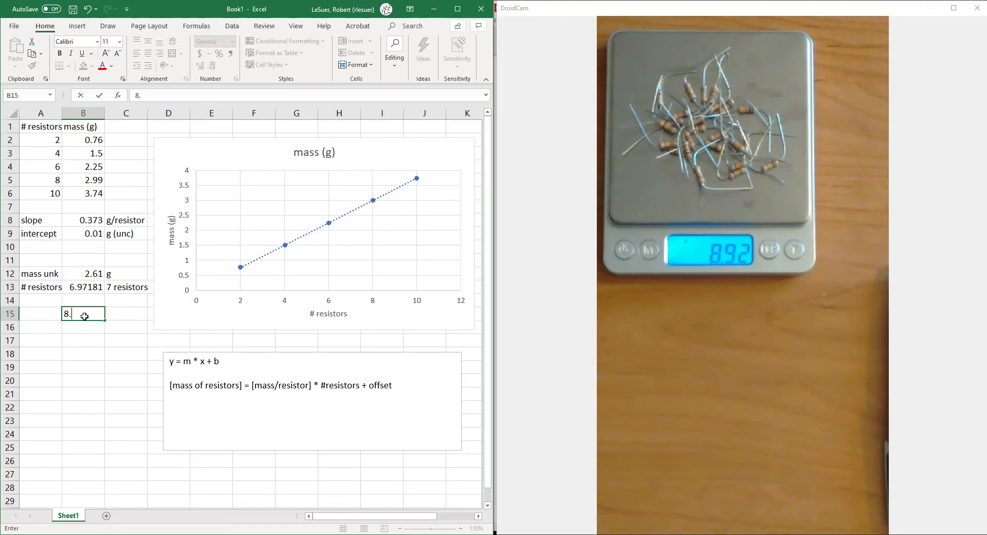
Step: Replace the unknown sample's mass in B12 with 8.92 and clear the stray entry in B15
left_click(82, 275)
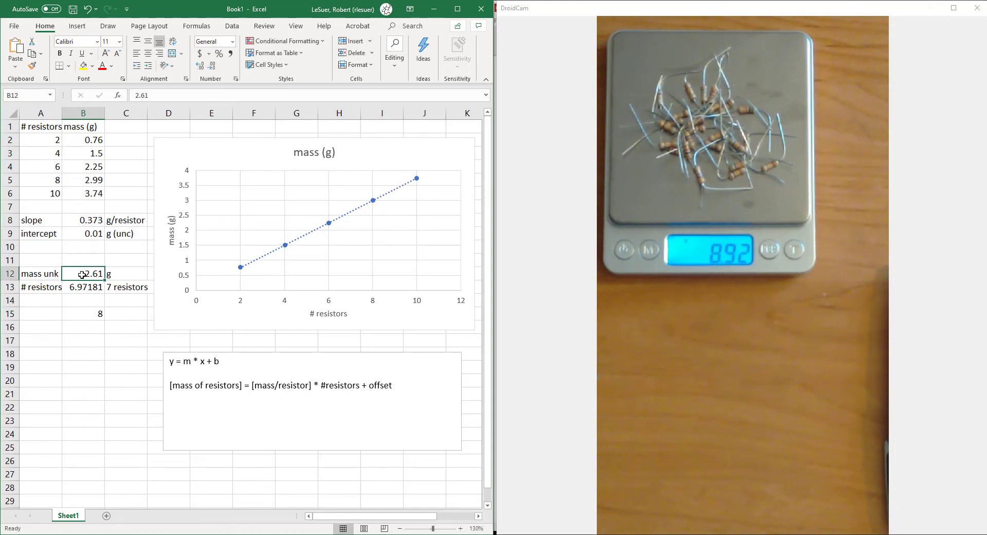
type("8.92")
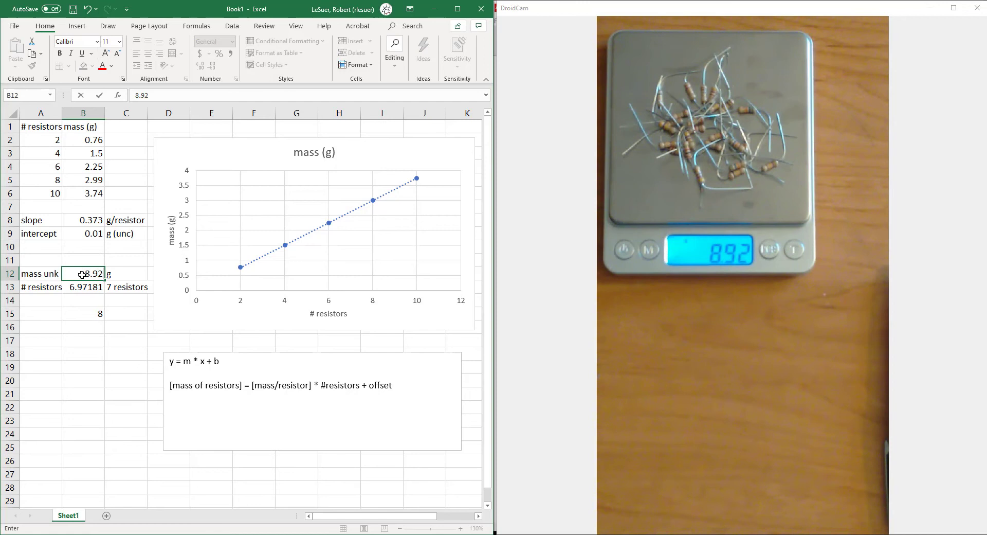
key("Return")
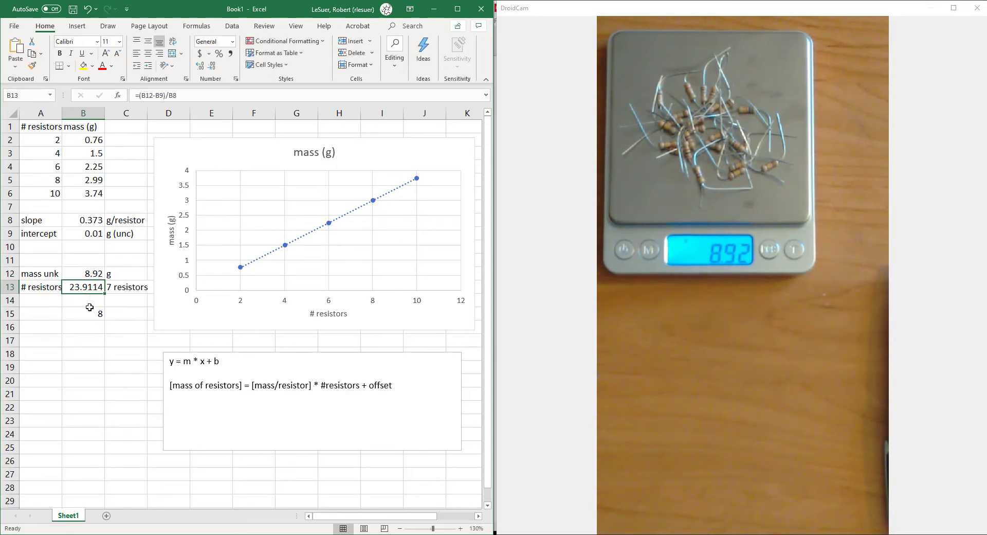
left_click(98, 315)
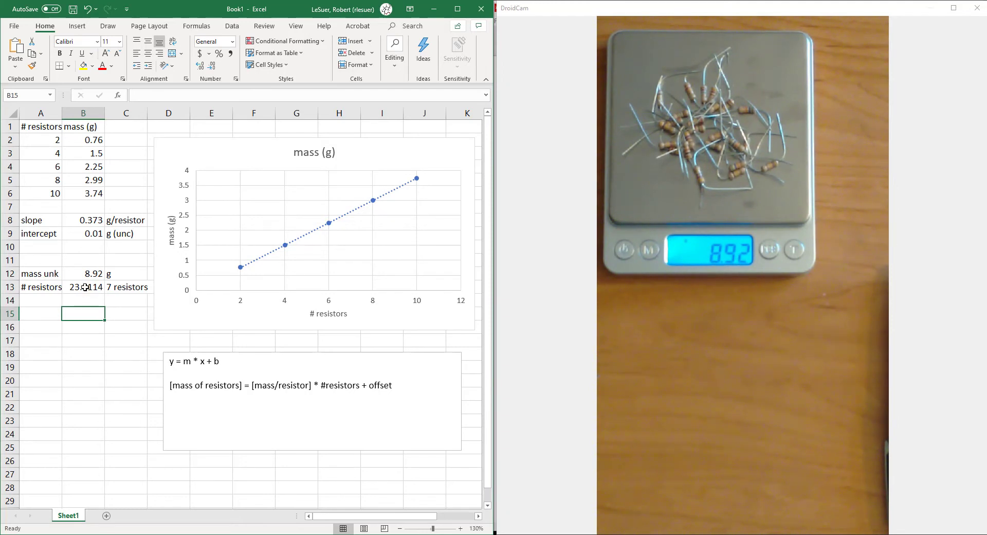
left_click_drag(55, 314, 72, 312)
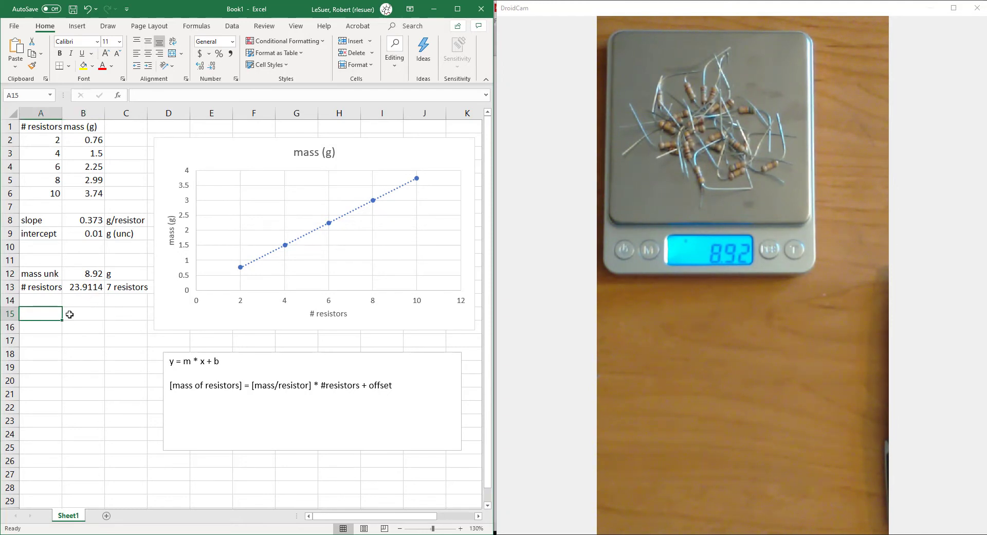
left_click(72, 313)
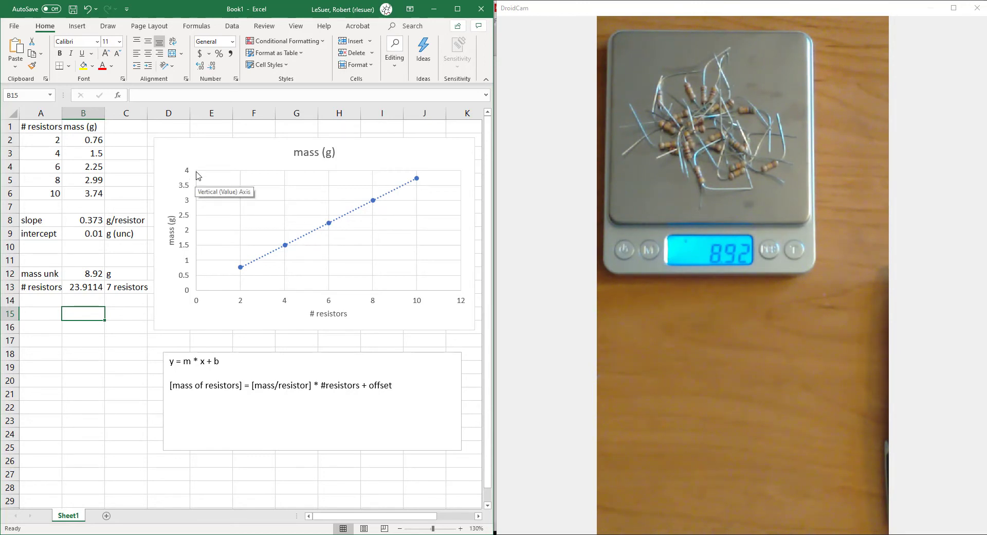
left_click(80, 276)
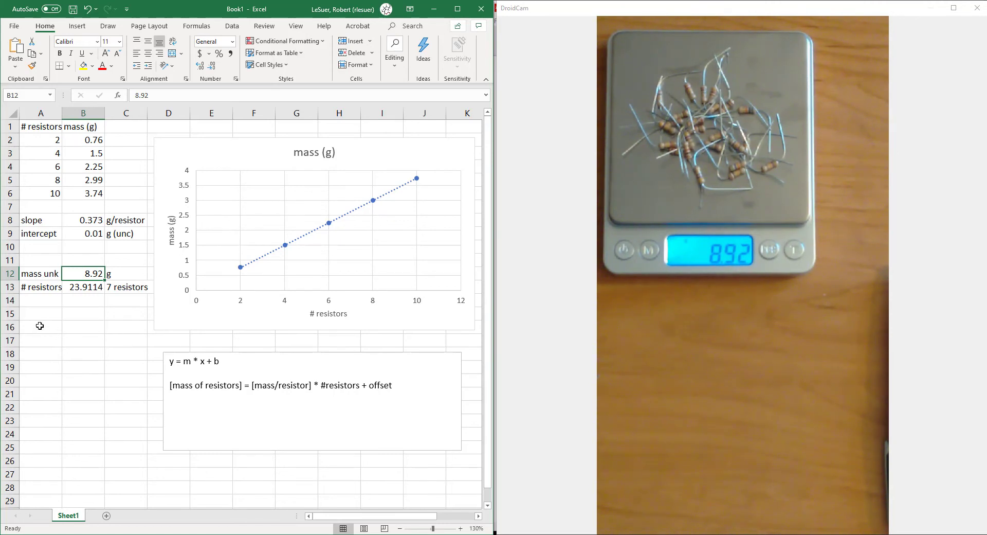
Step: Add a new worksheet with the header "# resistors added" in A1 and 0 as its first entry in A2
left_click(107, 516)
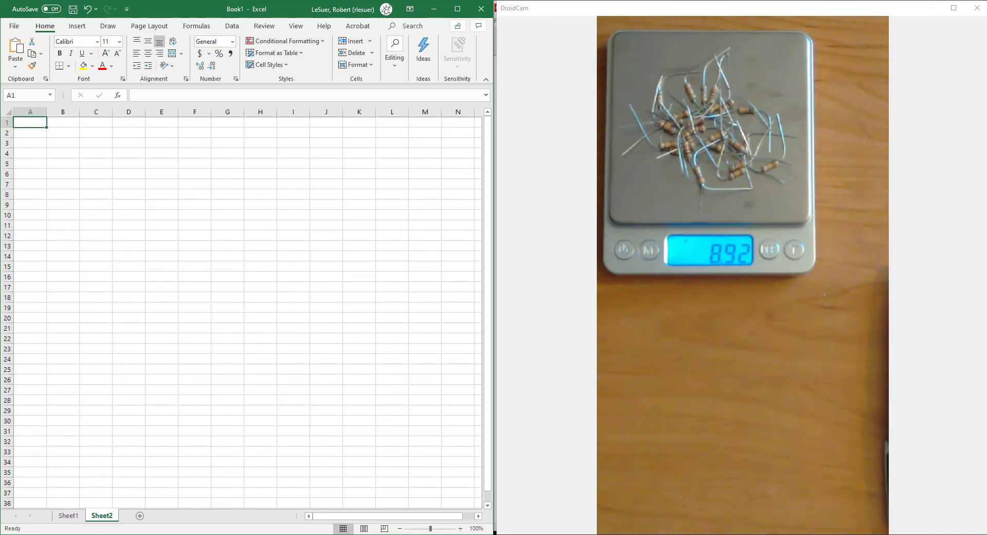
left_click(460, 528)
left_click(460, 528)
left_click(460, 528)
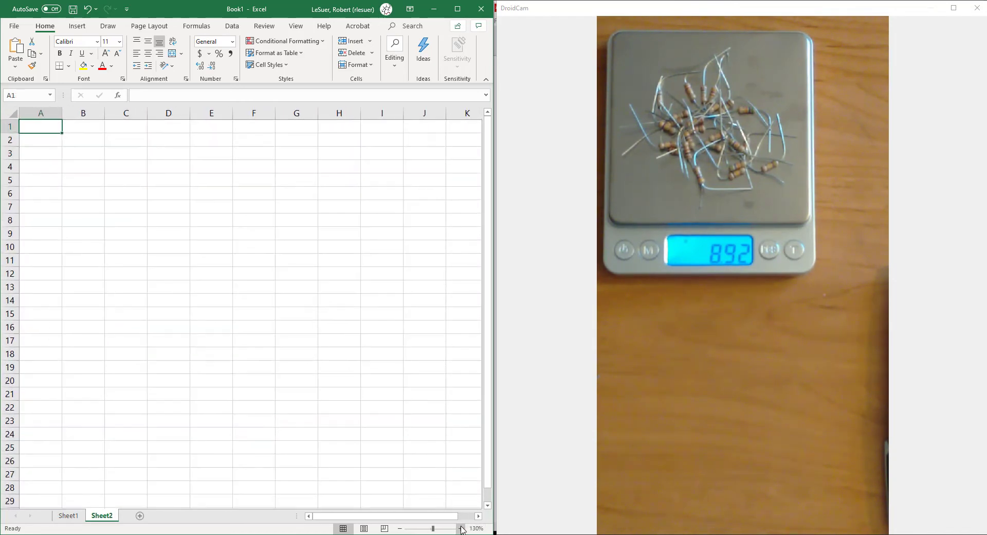
left_click(49, 138)
type("0")
key("Up")
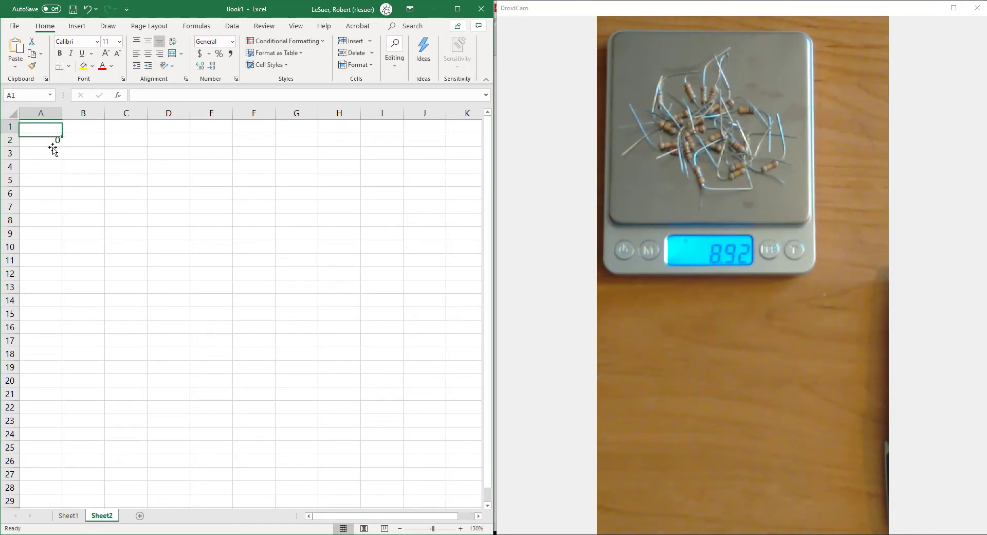
type("#")
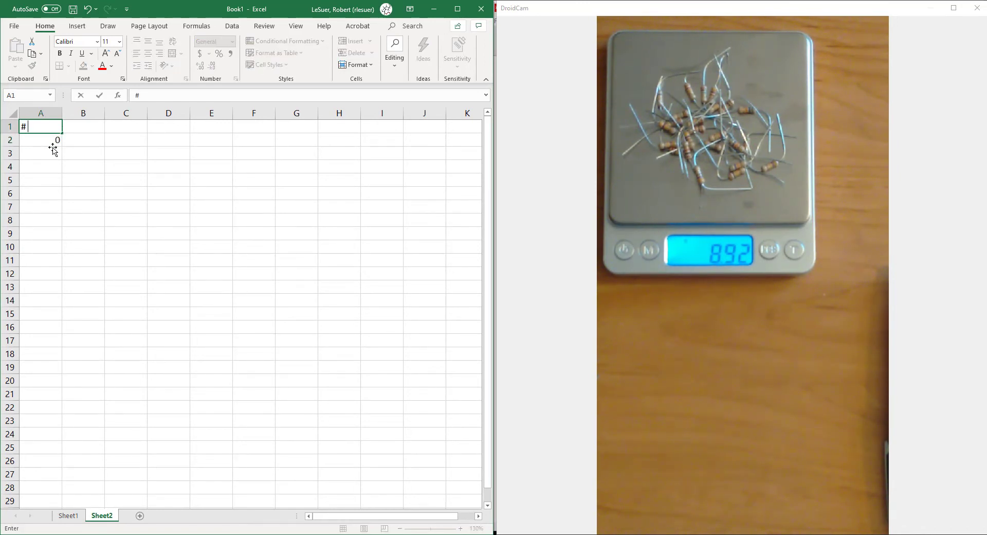
type(" resistors added")
key("Return")
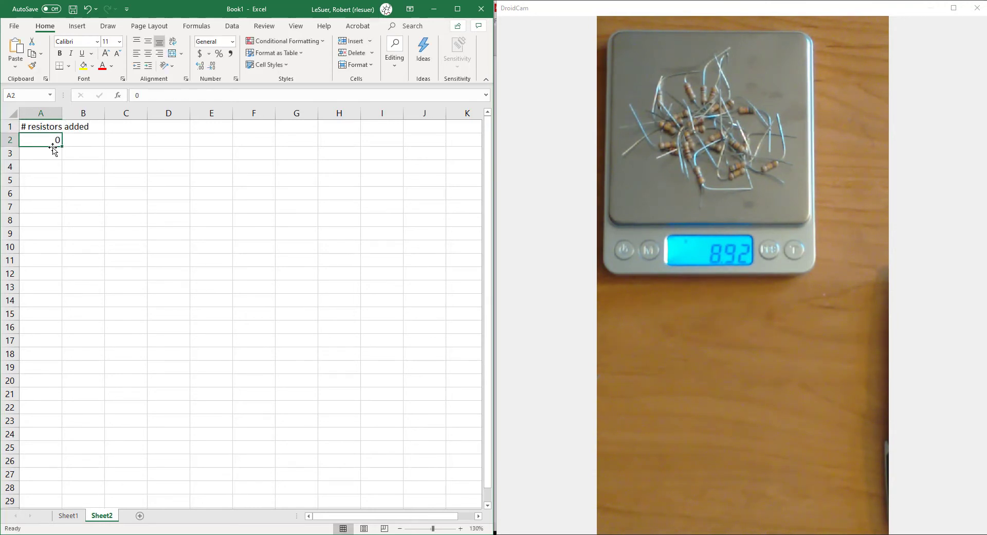
Step: Widen column A to fit its header and enter the header "mass" in B1
left_click_drag(58, 120, 94, 121)
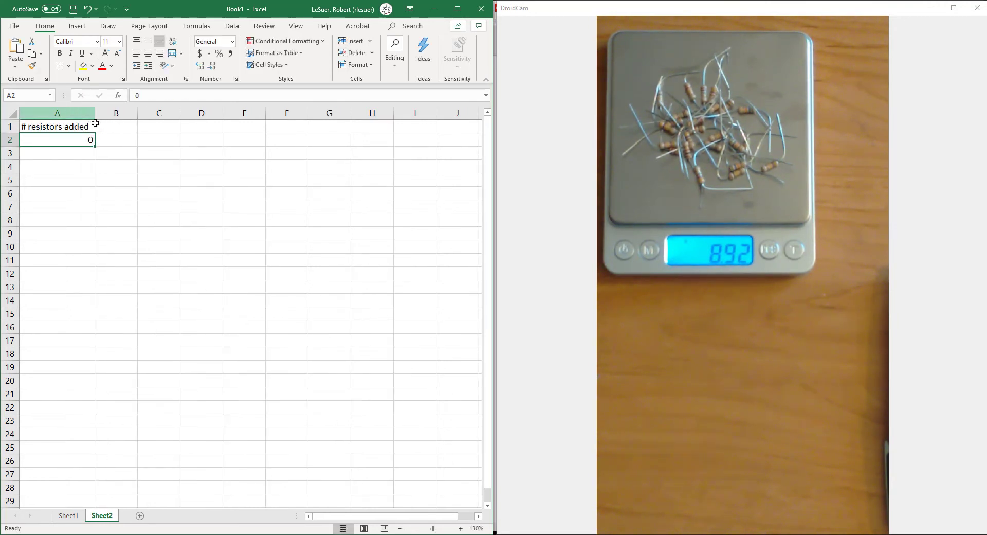
left_click(107, 128)
type("mass")
key("Return")
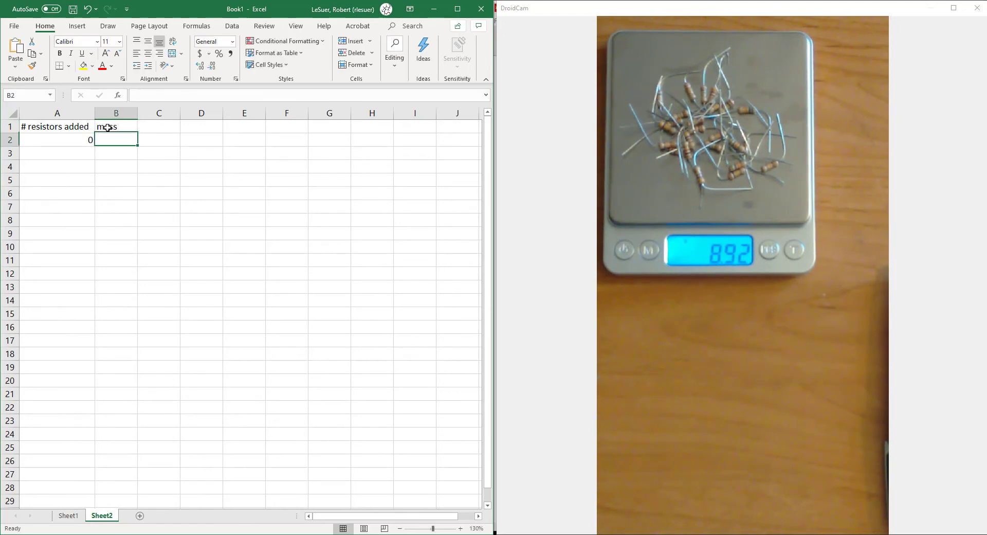
Step: Enter 8.92 in B2 as the mass for 0 added resistors
key("Left")
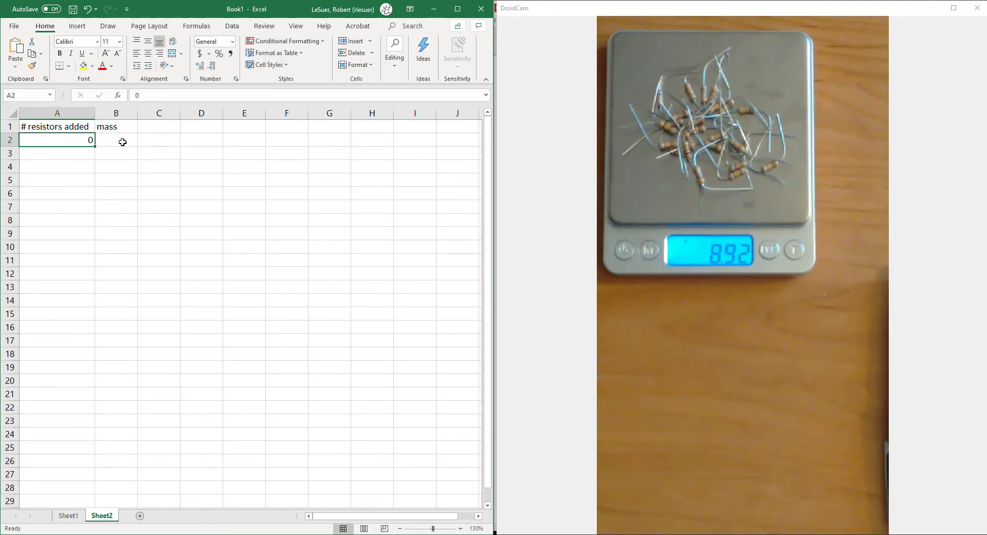
left_click(122, 142)
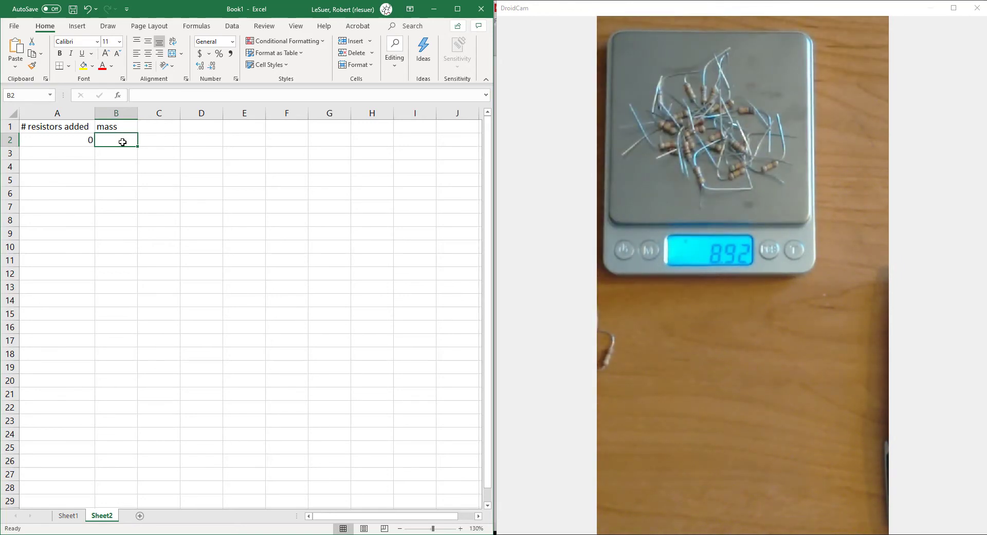
type("8")
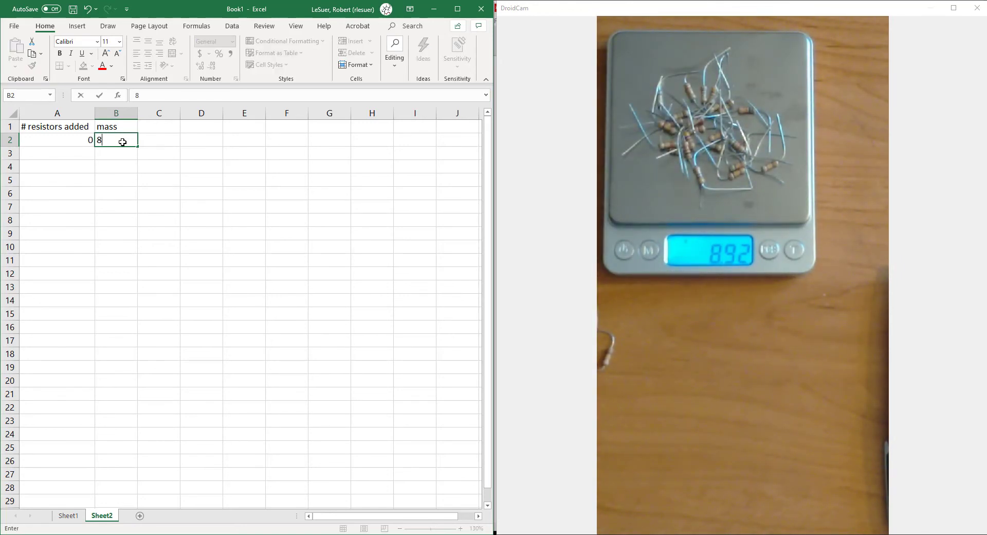
type(".92")
key("Return")
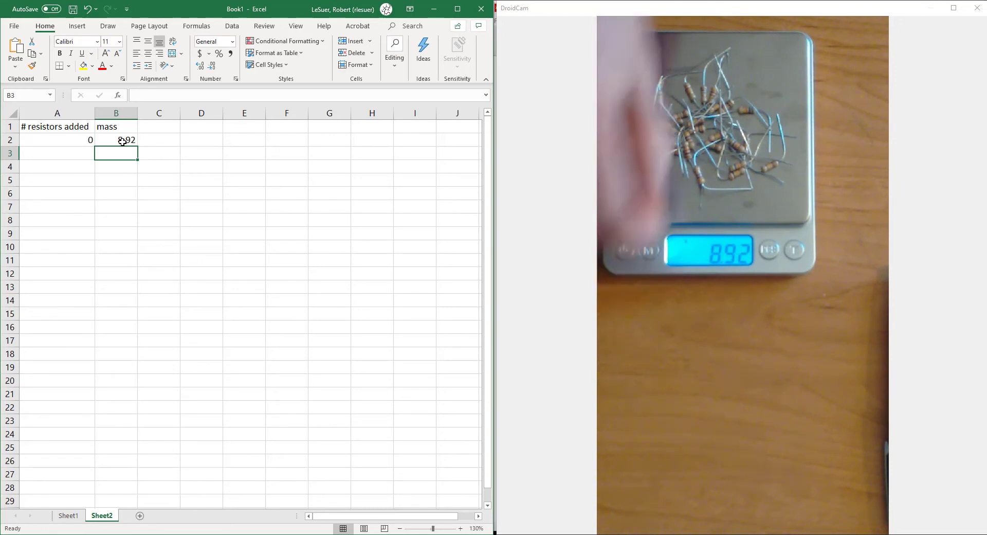
Step: Record 3 added resistors in A3 with a mass of 10.02 in B3
left_click(66, 155)
type("3")
key("Tab")
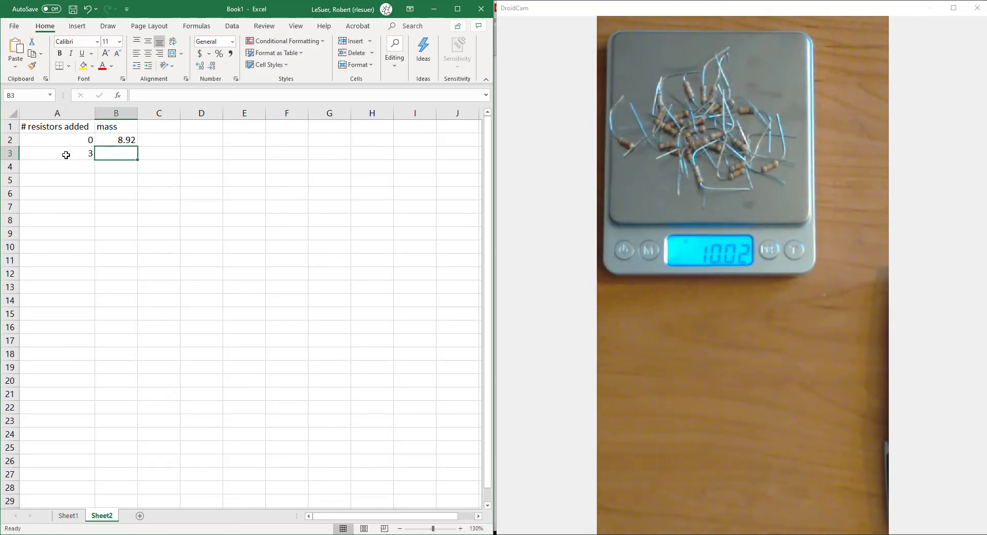
type("10")
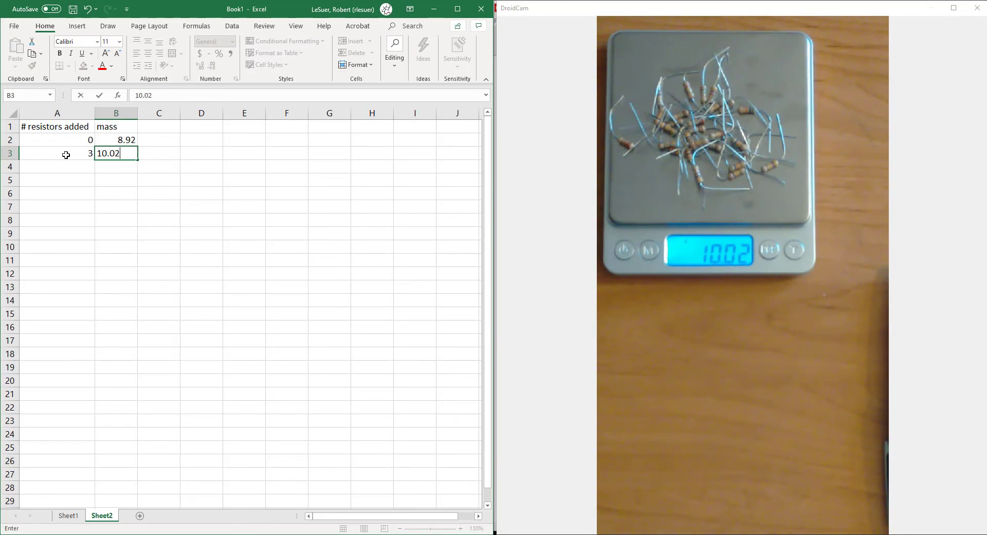
type(".02")
key("Return")
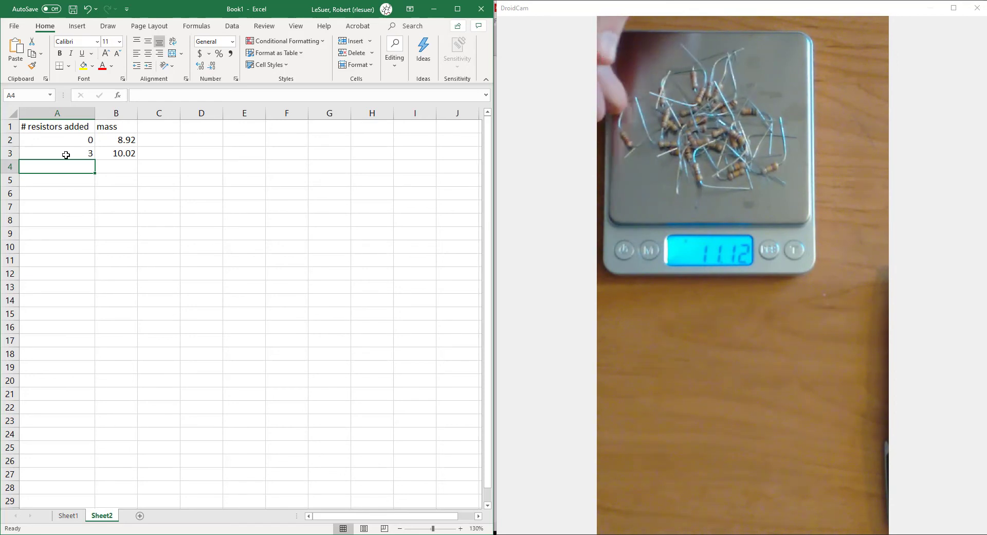
Step: Record masses of 11.14 for 6 added resistors and 12.24 for 9 in rows 4 and 5
type("6")
key("Tab")
type("11")
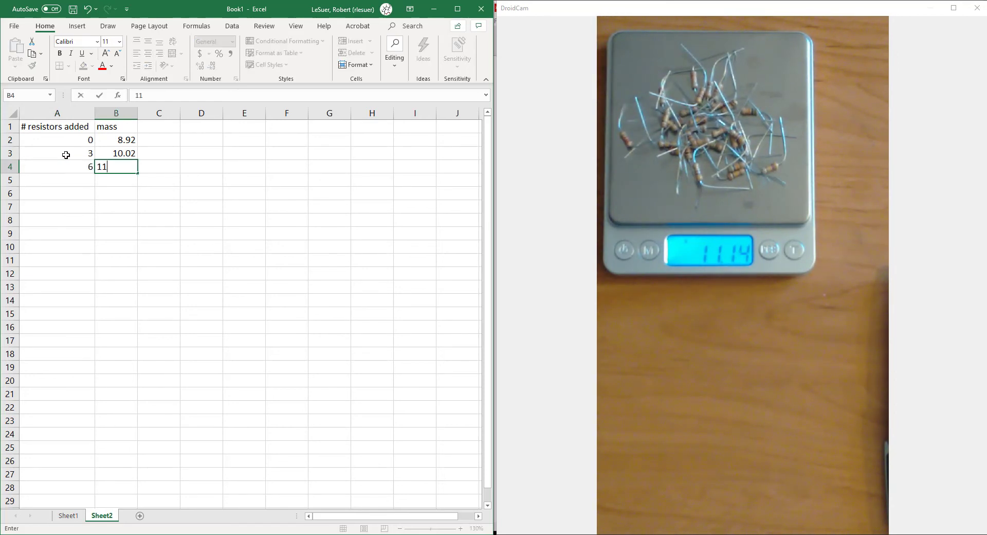
type(".14")
key("Return")
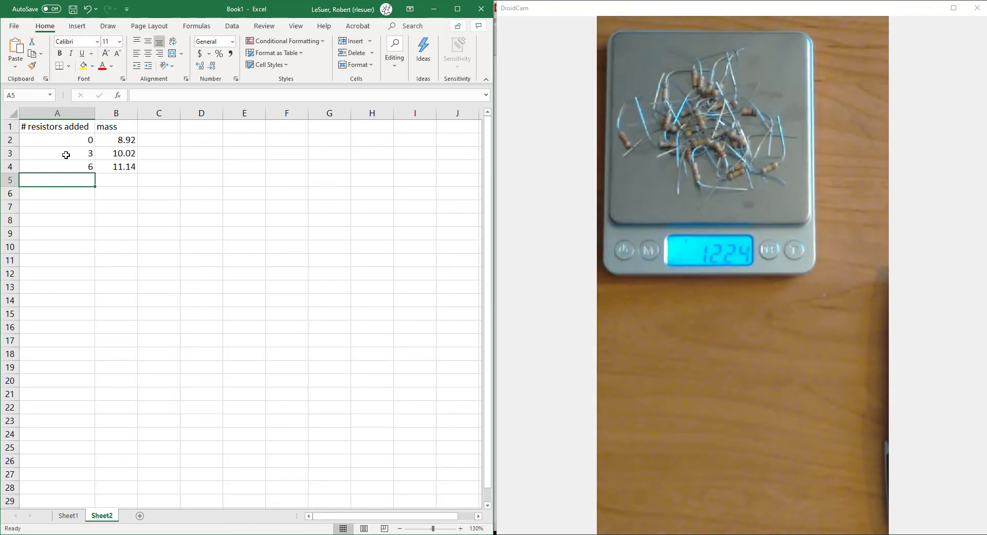
type("9")
key("Tab")
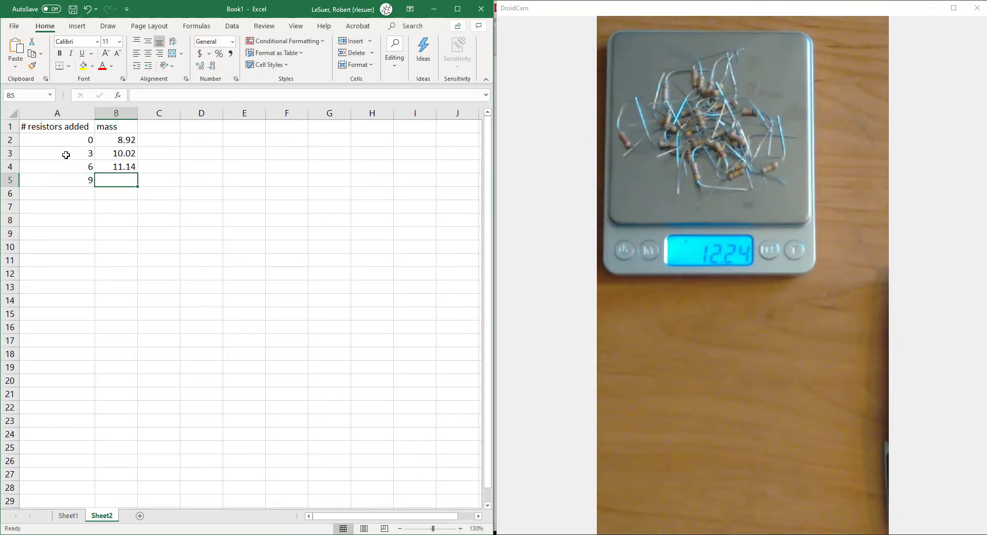
type("12.24")
key("Return")
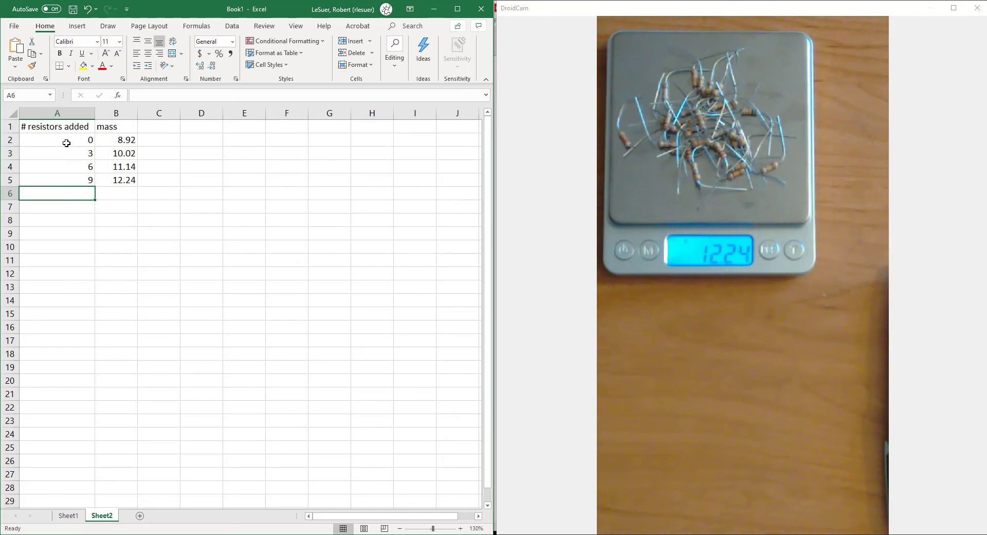
Step: Insert a markers-only scatter chart of A1:B5 and place it beside the data, starting at column D near row 2
left_click_drag(69, 128, 104, 185)
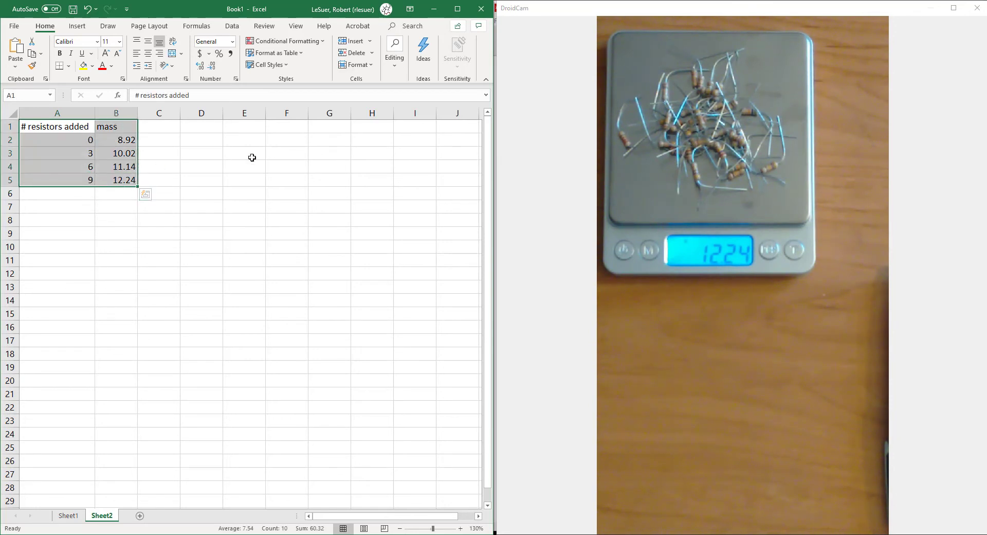
left_click(77, 26)
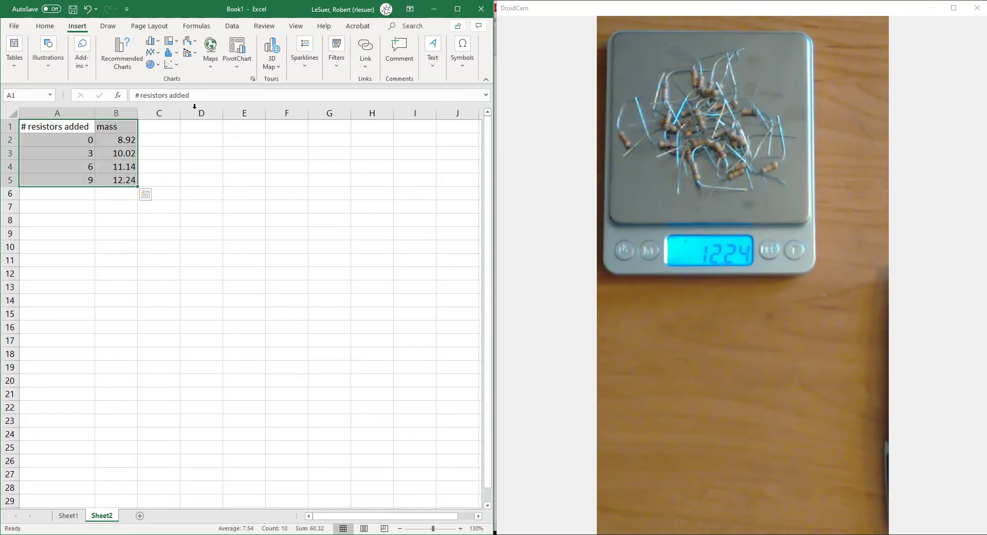
left_click(169, 66)
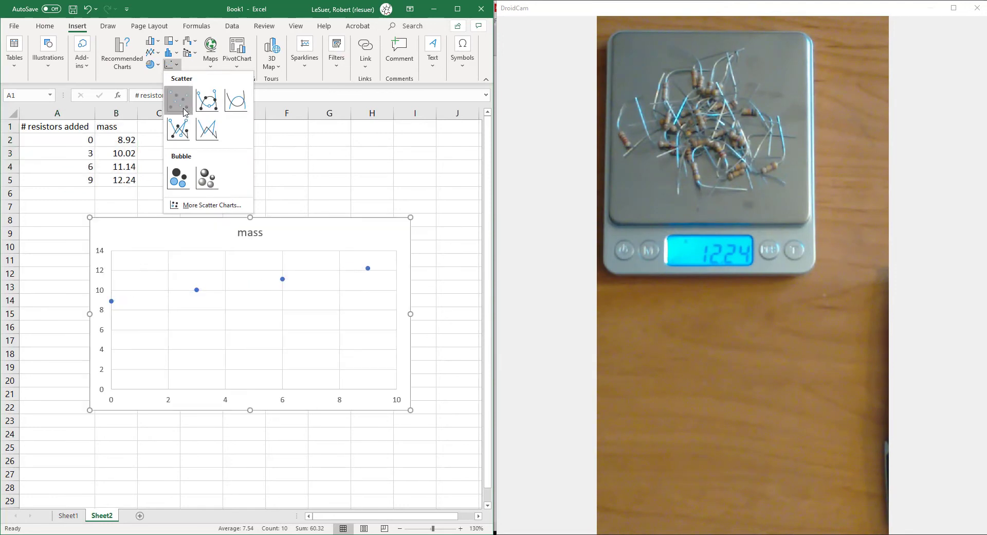
left_click(177, 100)
left_click_drag(198, 234, 253, 148)
left_click(266, 375)
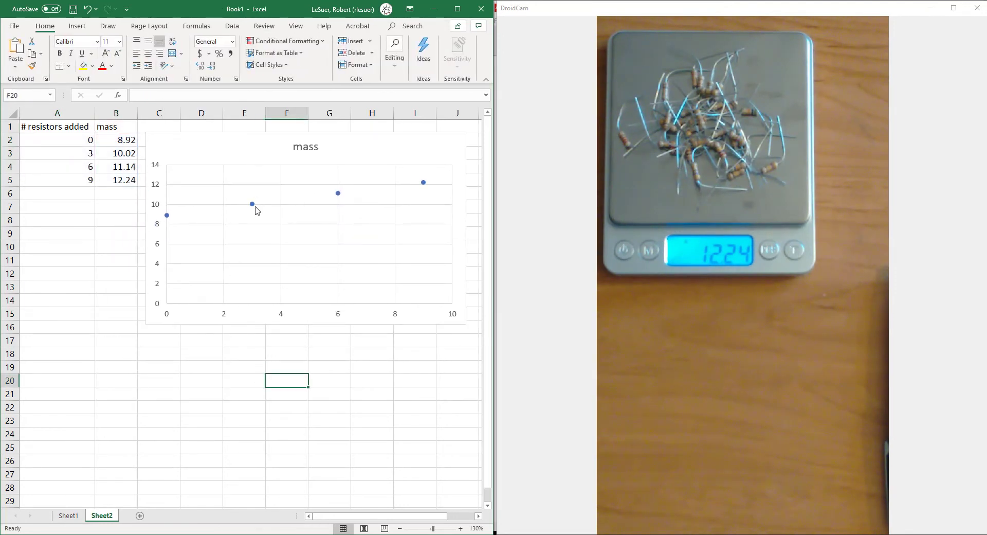
Step: Label A7 "slope" and calculate the slope in B7 with =slope(B2:B5,A2:A5)
left_click(69, 210)
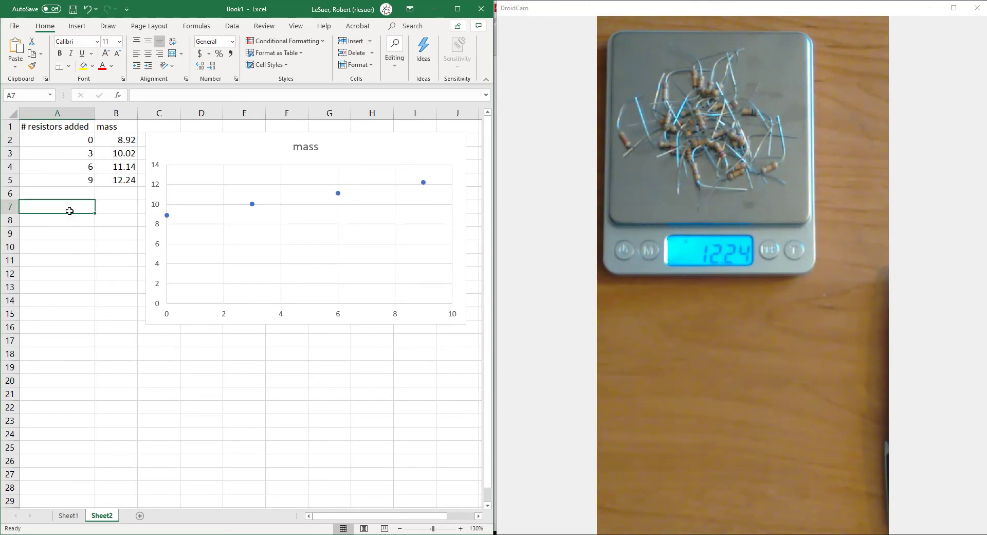
type("=slopee")
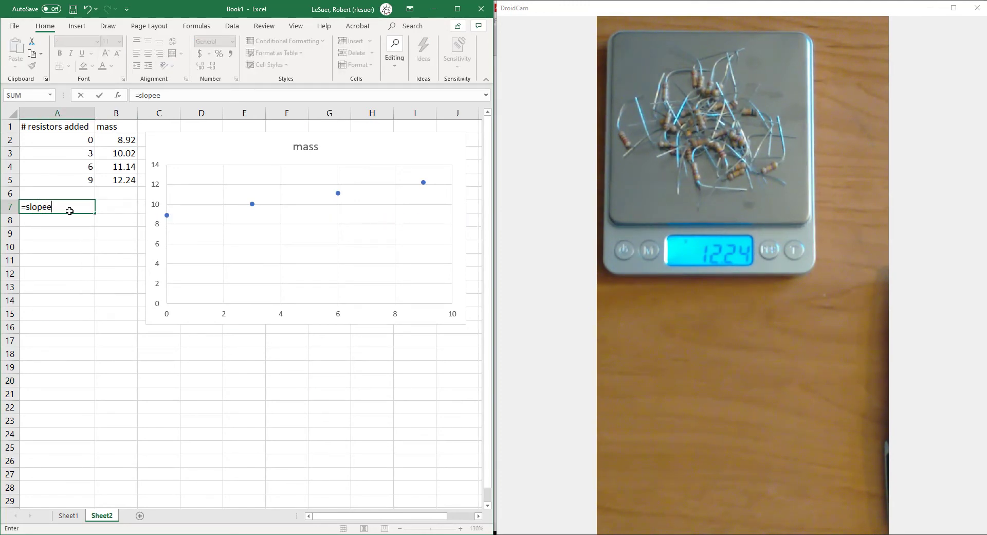
key("BackSpace")
key("BackSpace")
key("BackSpace")
key("BackSpace")
key("BackSpace")
key("BackSpace")
type("slop")
key("Tab")
type("=slope(B2:B5,A2:A5)")
key("Return")
Step: Label A8 "intercept" and calculate the intercept in B8 with =intercept(B2:B5,A2:A5)
type("intercept")
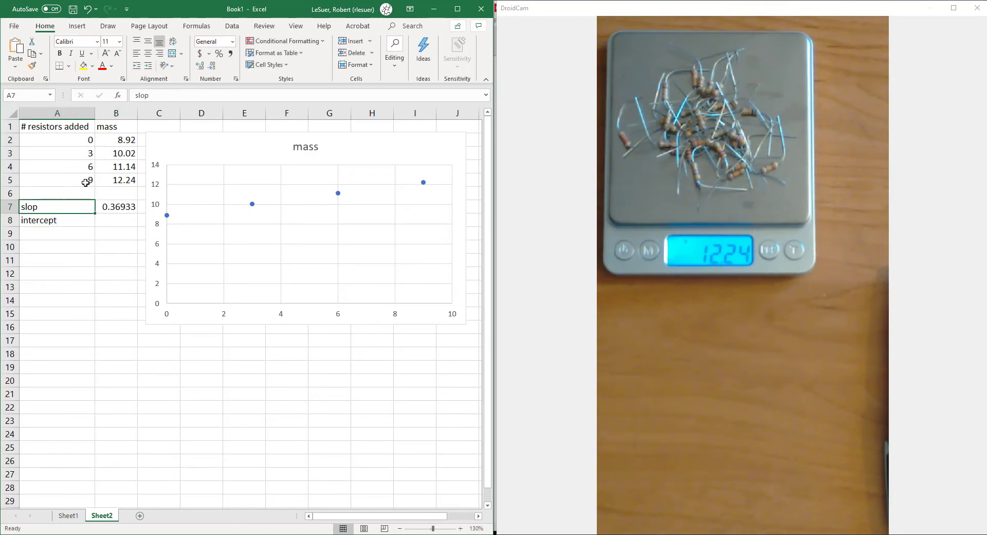
key("Tab")
type("=intercept(B2:B5,A2:A5)")
key("Return")
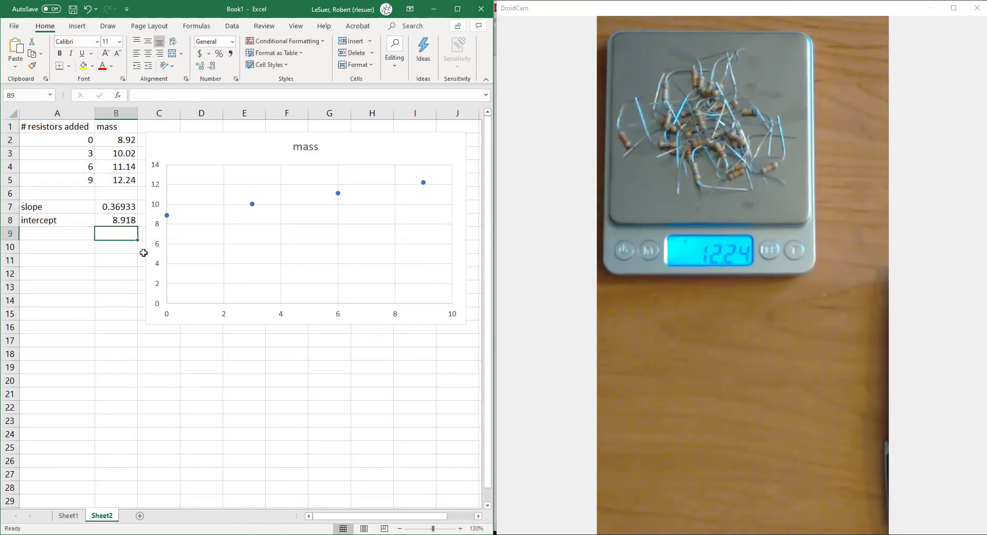
Step: Add a linear trendline to the mass series, forecast backward 25 periods, and close the trendline formatting options
left_click(338, 193)
right_click(338, 193)
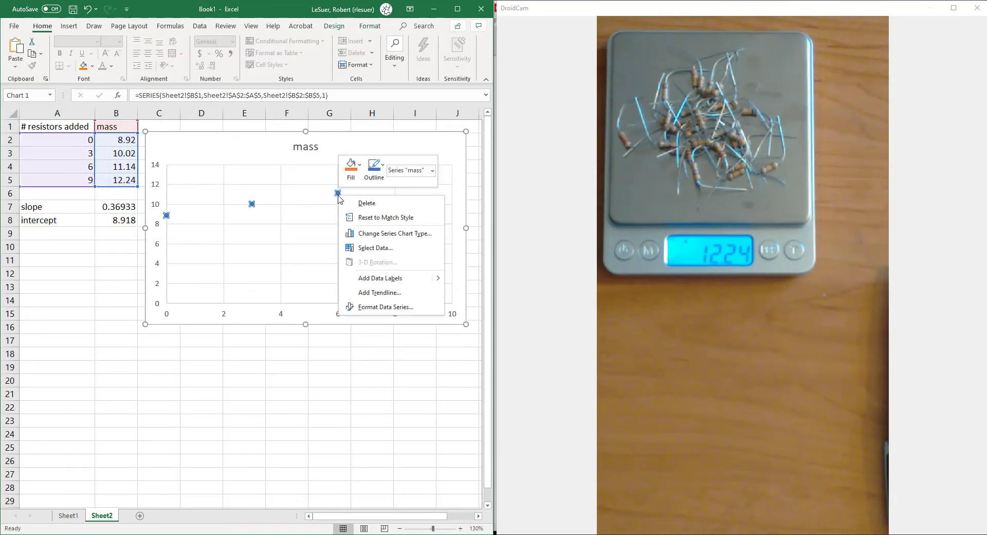
left_click(380, 292)
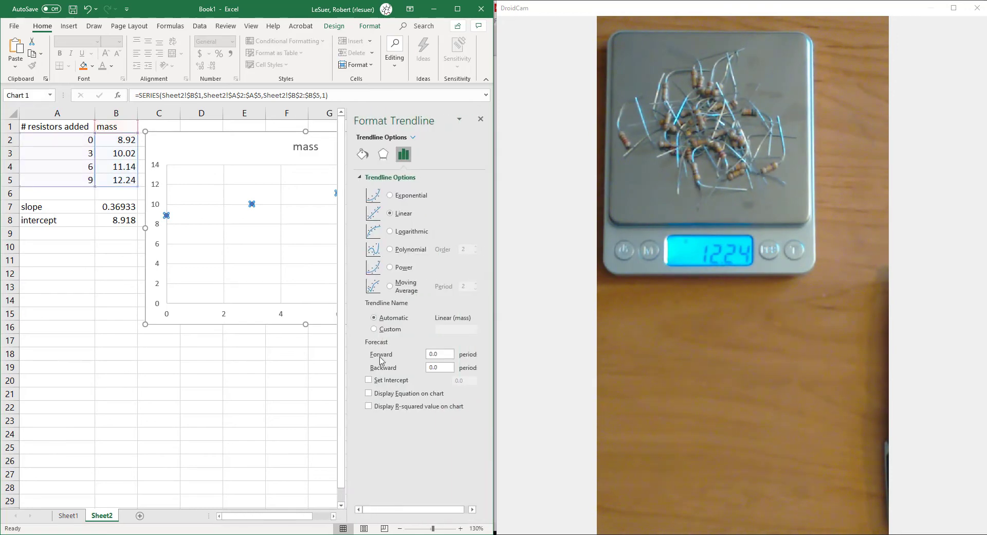
left_click(457, 9)
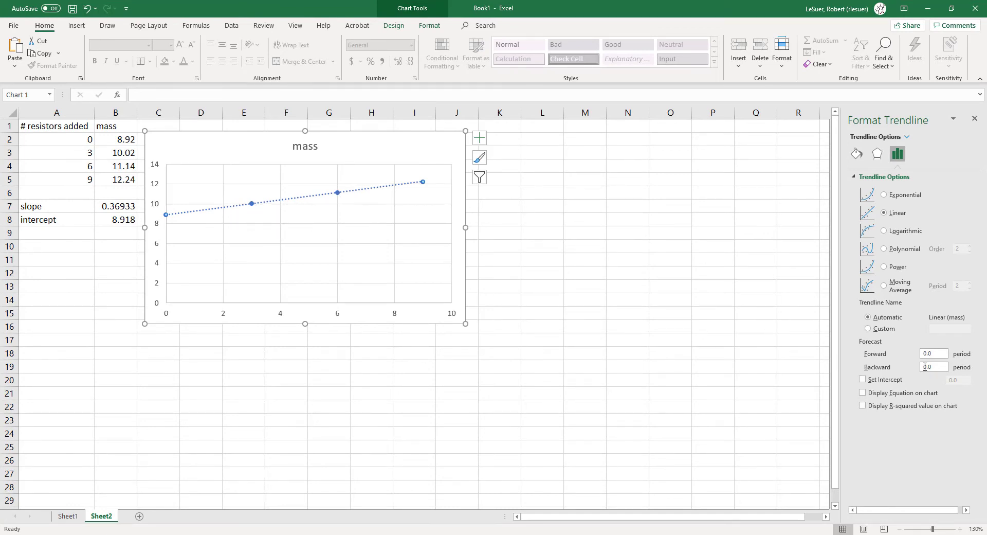
left_click(926, 367)
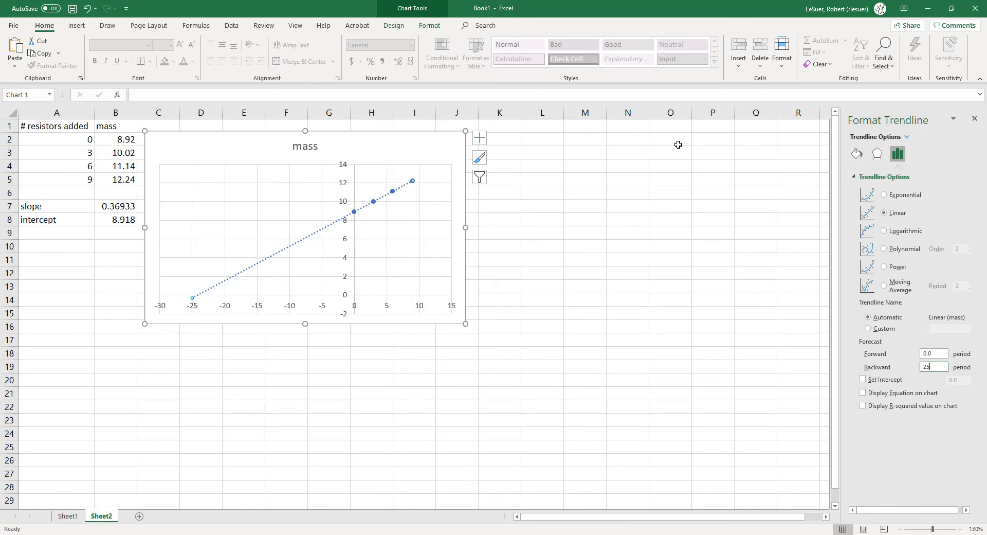
left_click(948, 7)
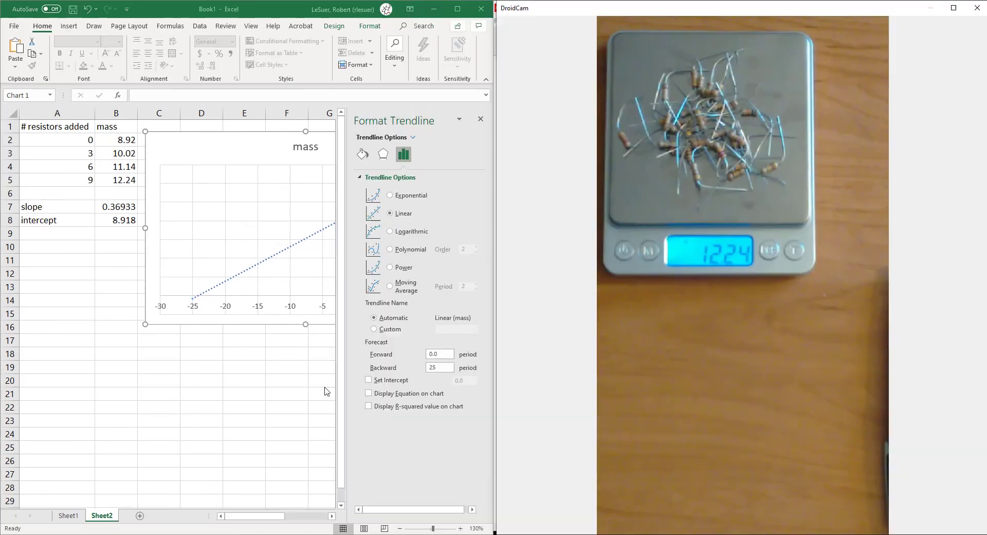
left_click(481, 119)
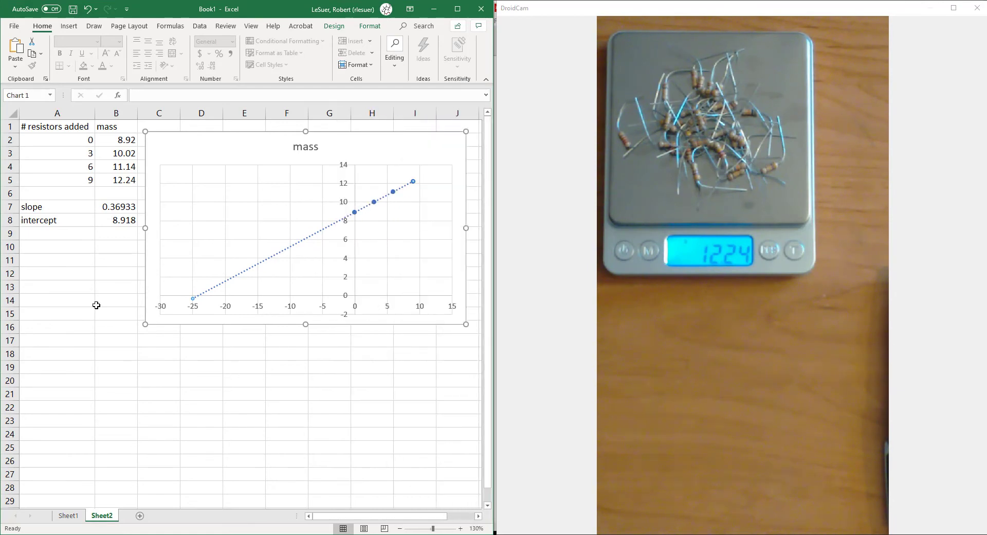
Step: Enter the label "x-intercept" in A10
left_click(55, 239)
left_click(55, 249)
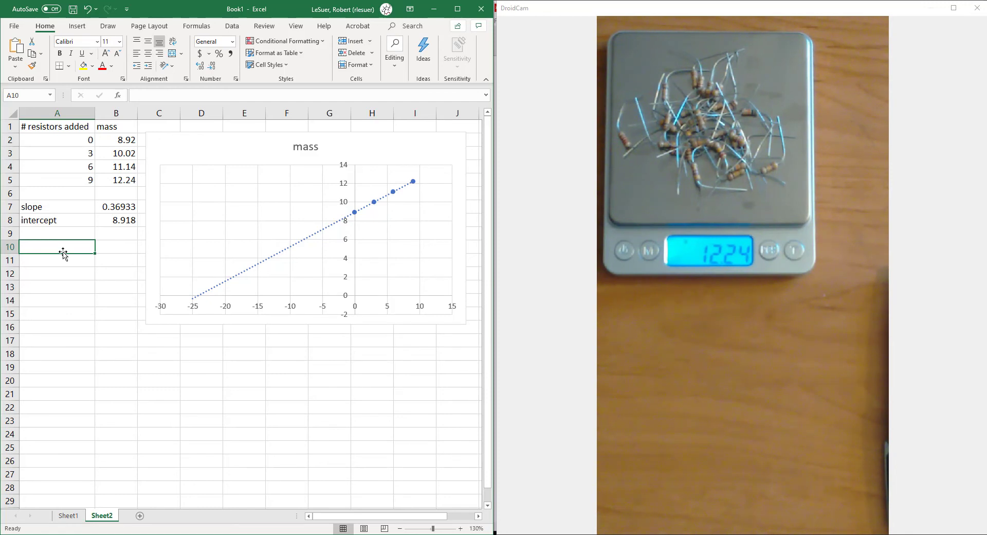
type("x-inte")
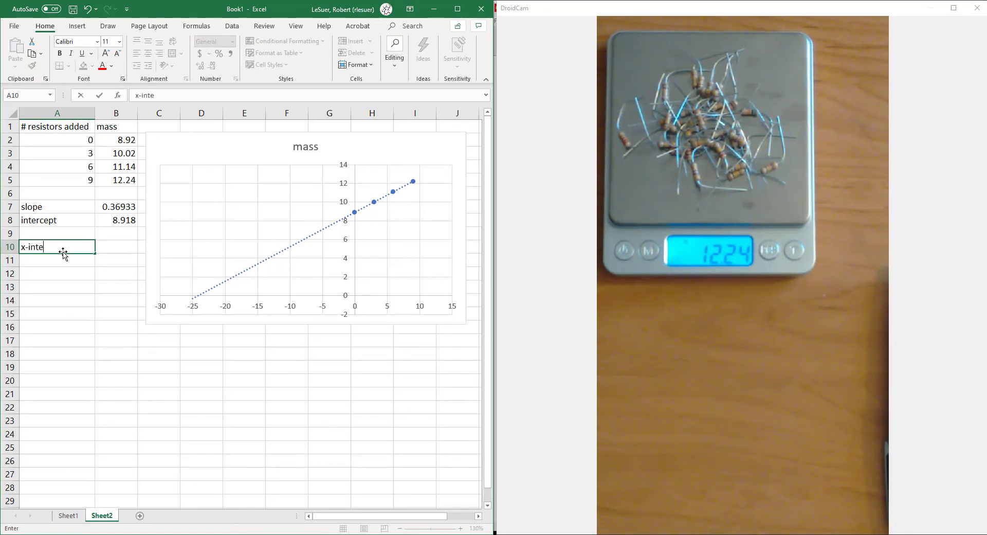
type("rcept")
key("Return")
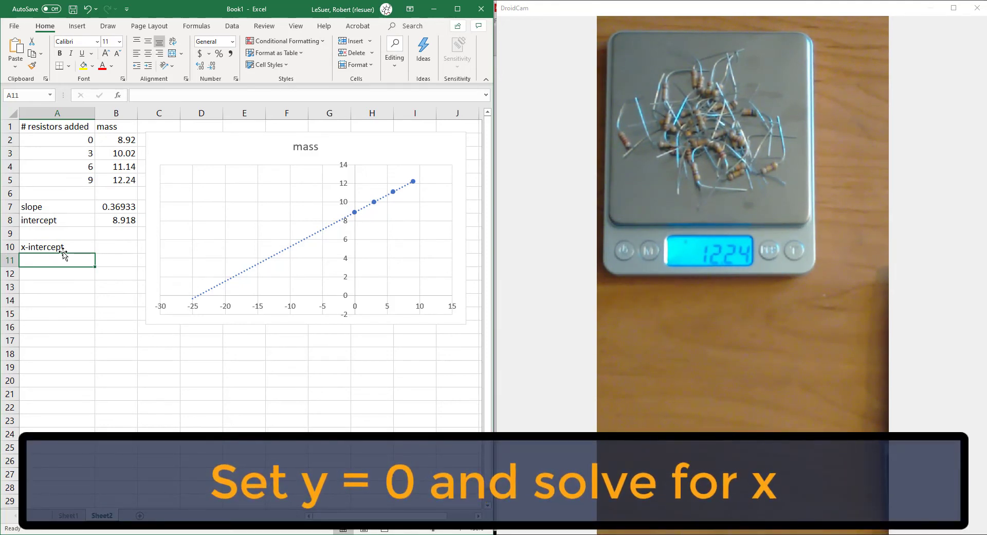
Step: Enter -b/m in A11 as a text label instead of a formula
type("b/")
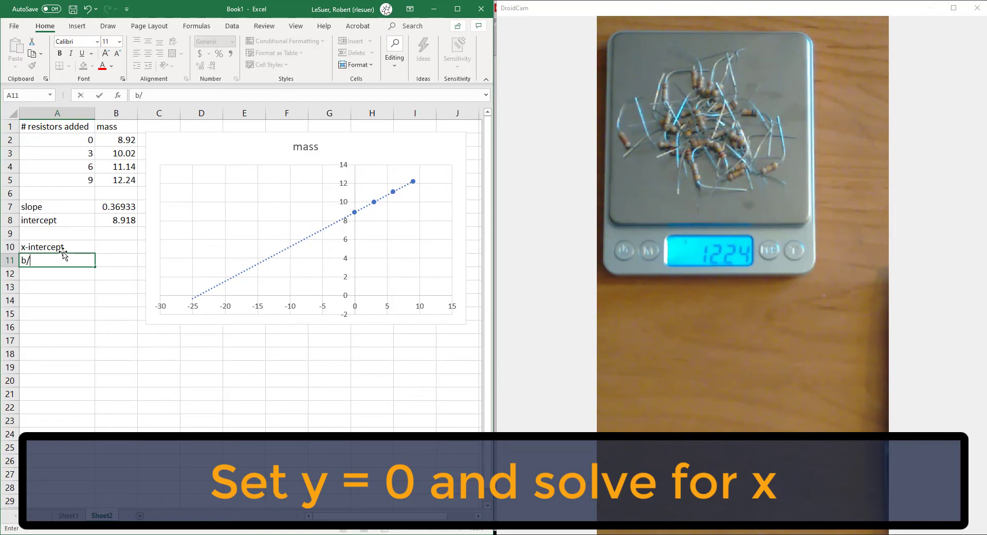
key("Home")
type("-")
key("End")
type("m")
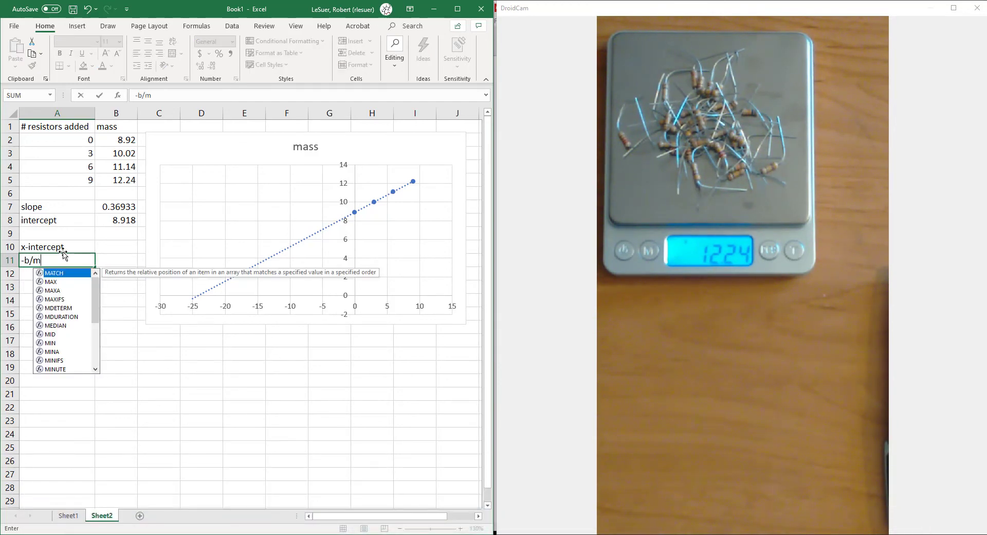
left_click(65, 245)
left_click(58, 264)
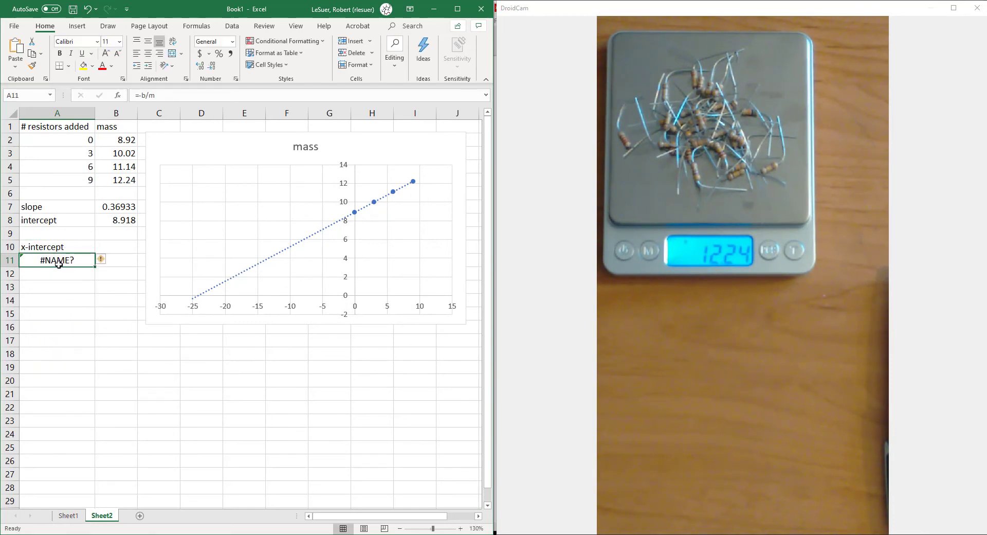
type("'-b/m")
key("Return")
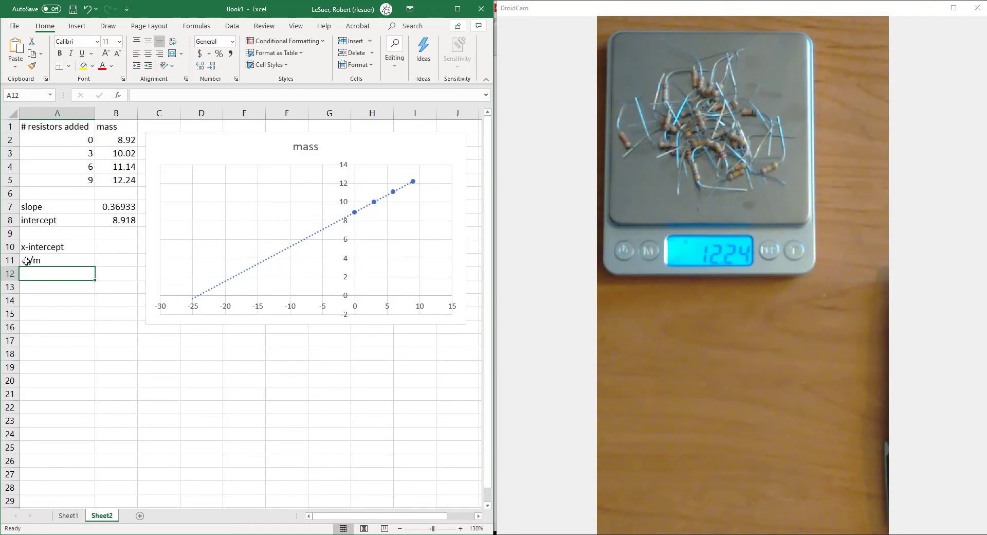
Step: Calculate the intercept divided by the slope in B11 with =B8/B7
left_click(103, 262)
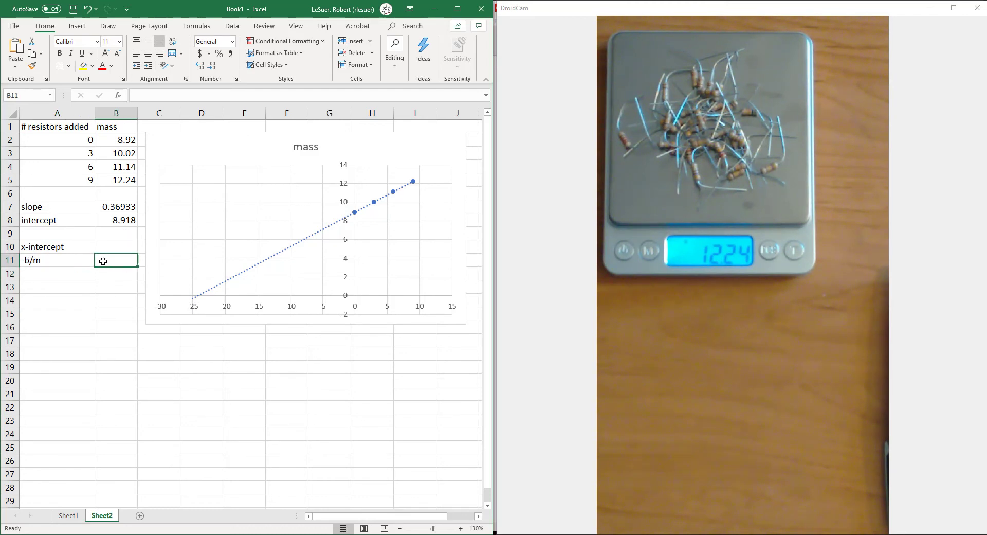
type("=")
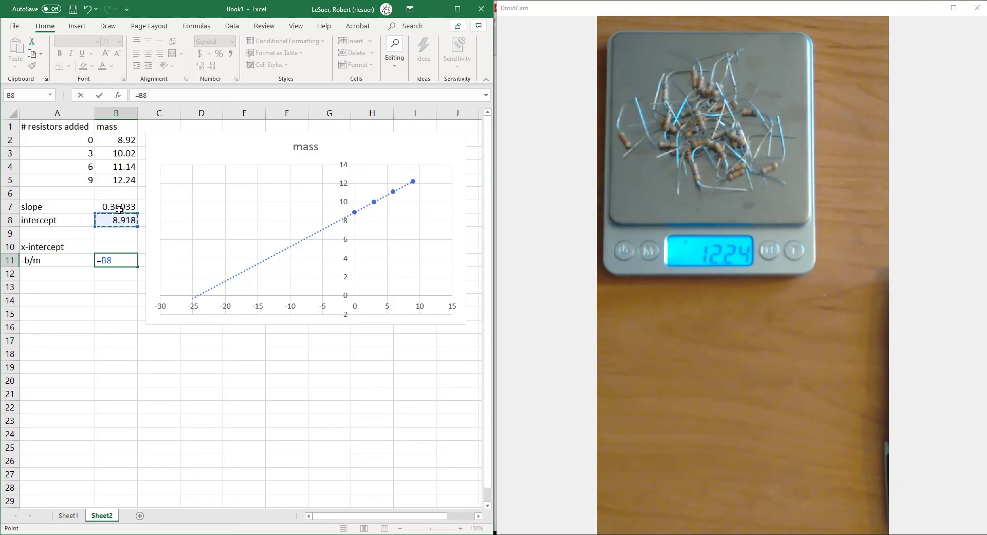
key("ctrl+Return")
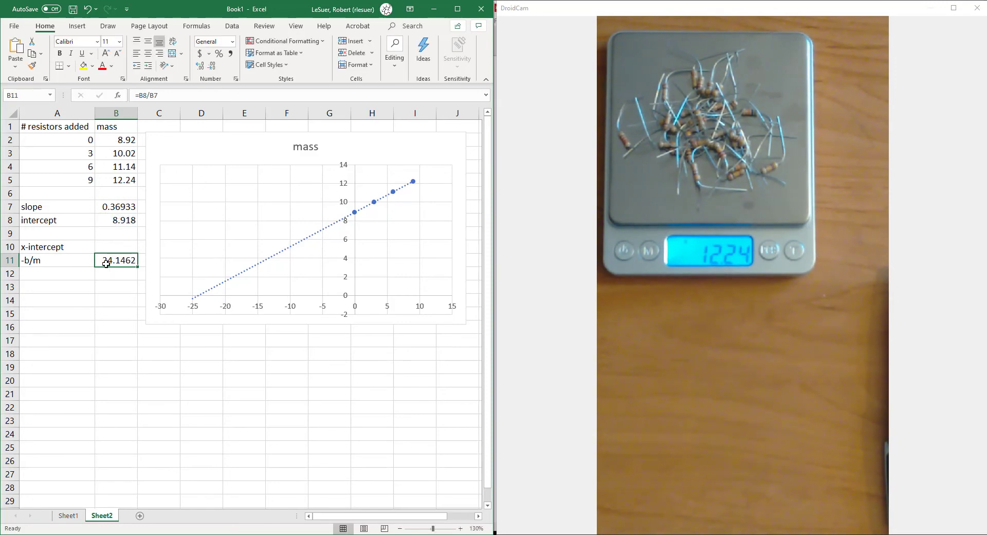
Step: Check the unknown's resistor count from the calibration on Sheet1 and return to Sheet2
left_click(71, 516)
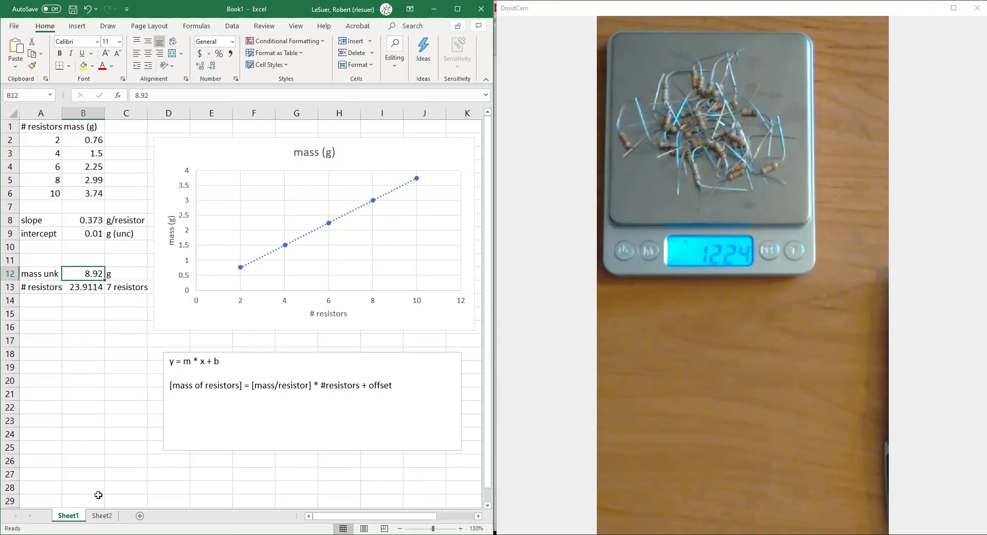
left_click(102, 516)
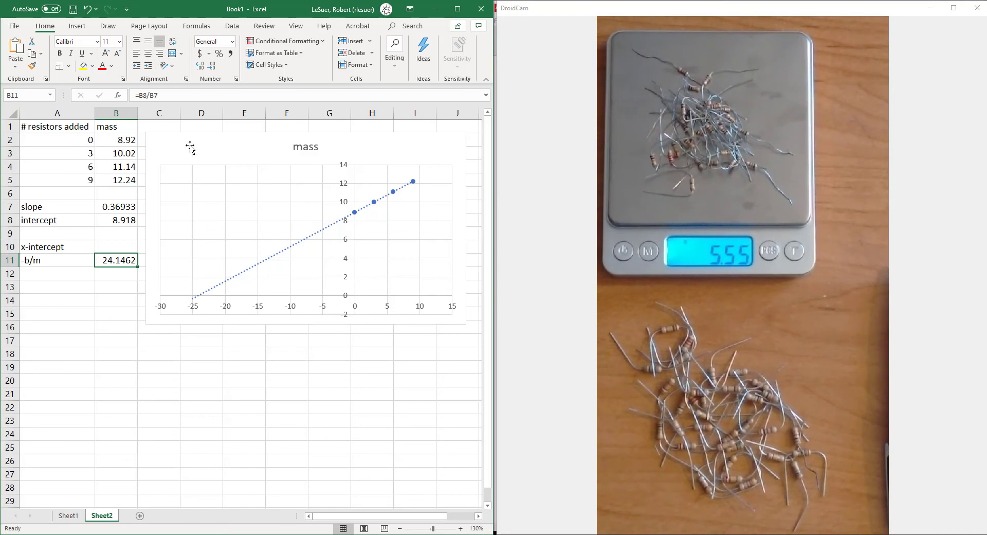
Step: Shift the mass chart slightly away from the data columns and select cell A2
mouse_move(190, 146)
left_mouse_down()
mouse_move(205, 141)
mouse_move(197, 148)
left_mouse_up()
left_click(181, 382)
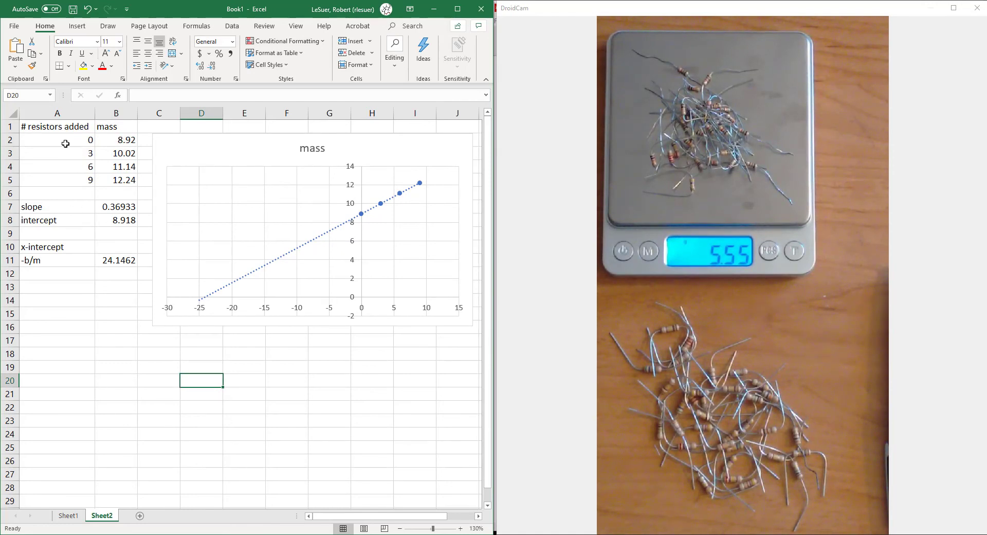
left_click(65, 143)
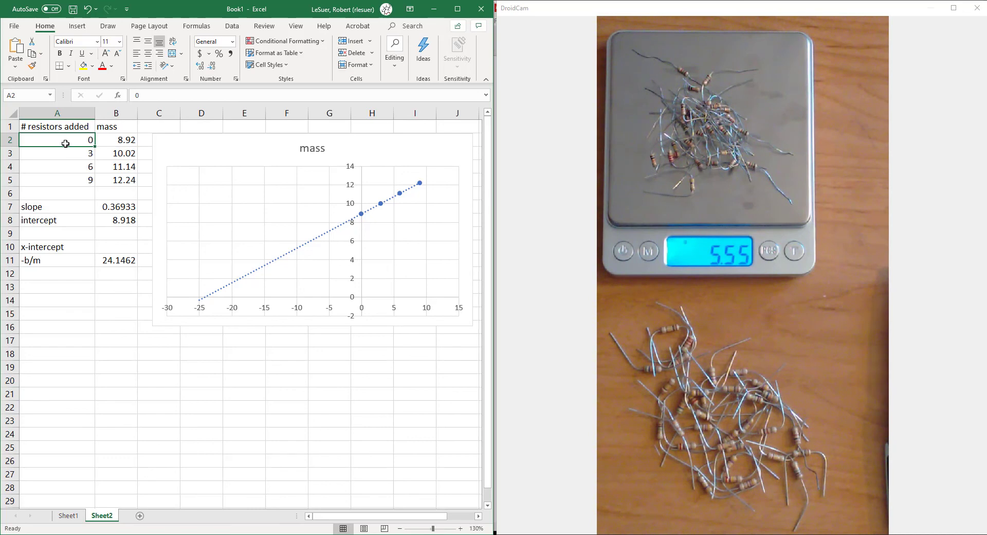
Step: Replace the mass for 0 added resistors in B2 with the new sample's reading, 5.55
key("shift+Right")
key("shift+Left")
left_click(107, 142)
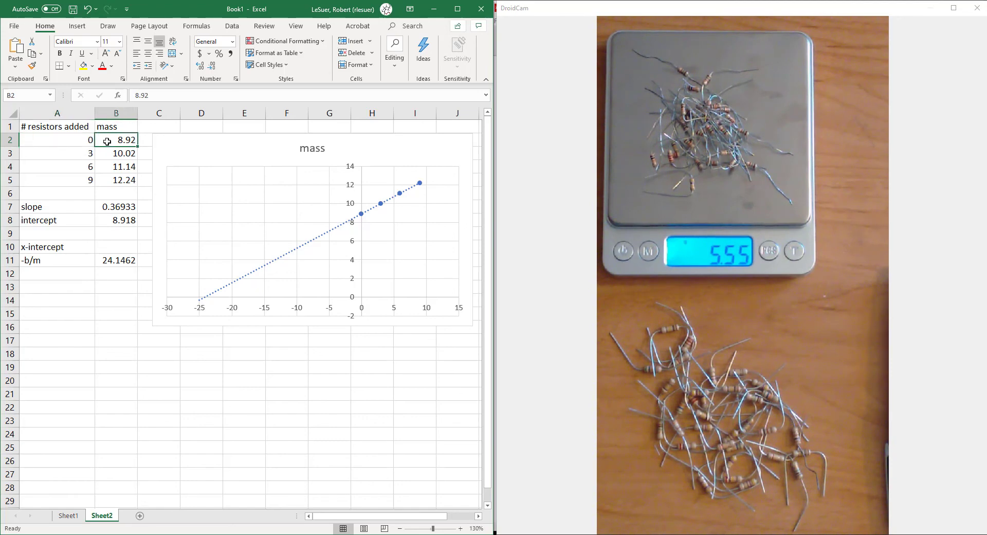
type("5.55")
key("Return")
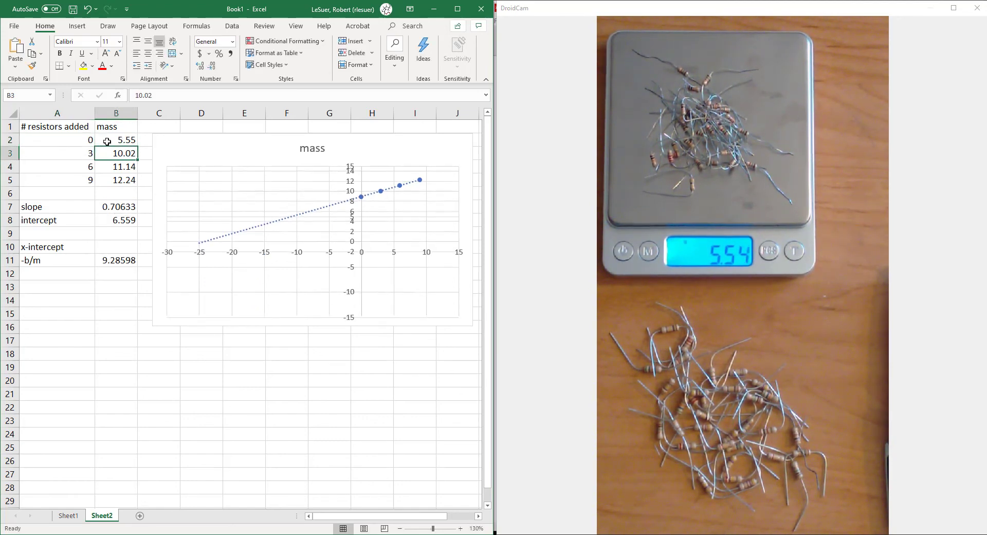
Step: Change the second data row to 5 resistors added in A3 with a mass of 6.31 in B3
left_click(82, 154)
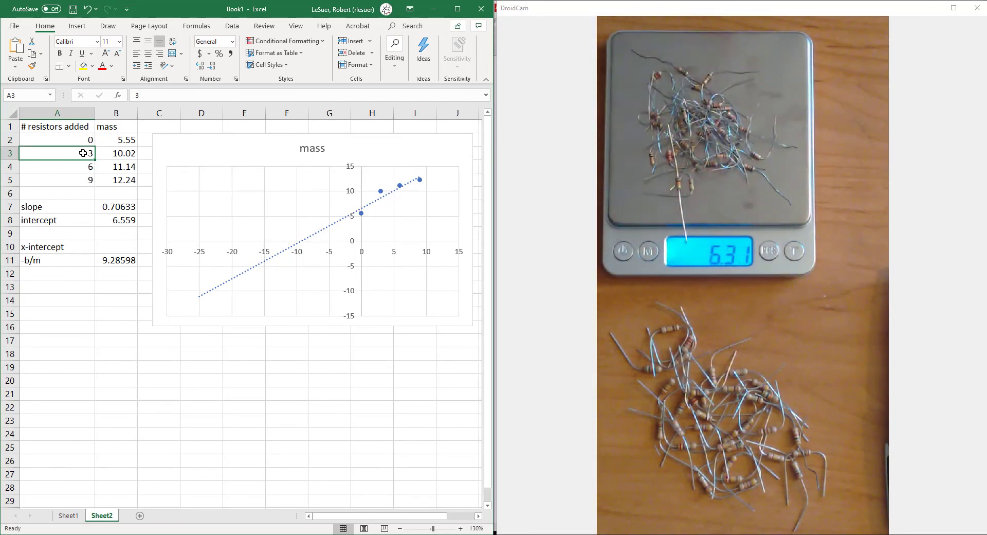
type("5")
key("Tab")
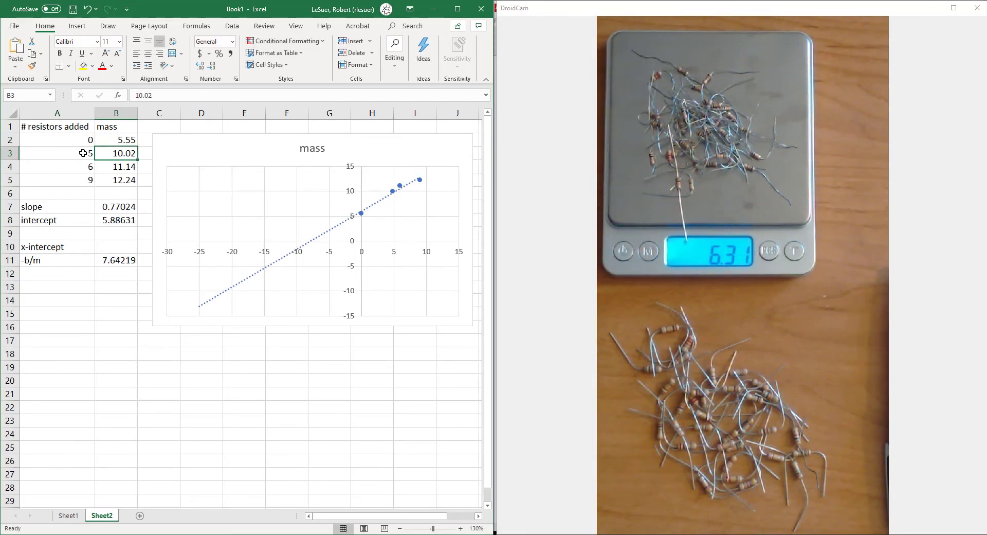
type("6.31")
key("Return")
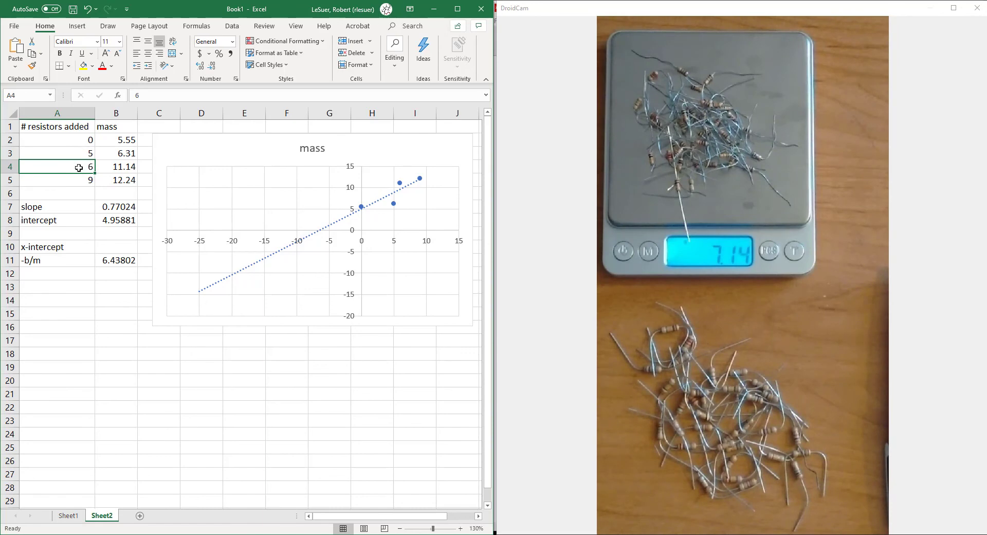
Step: Change the third data row to 10 resistors added in A4 with a mass of 7.12 in B4
type("10")
key("Tab")
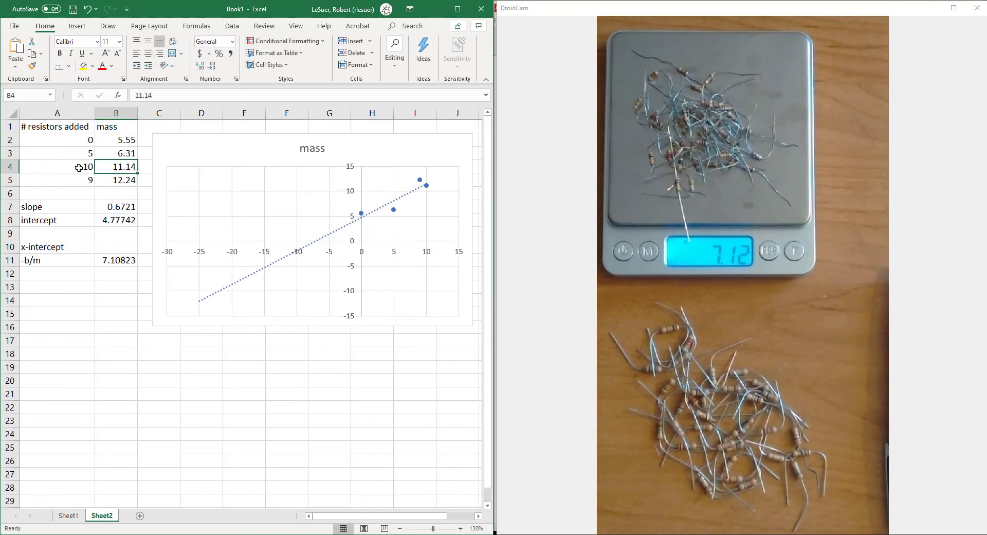
type("7.12")
key("Return")
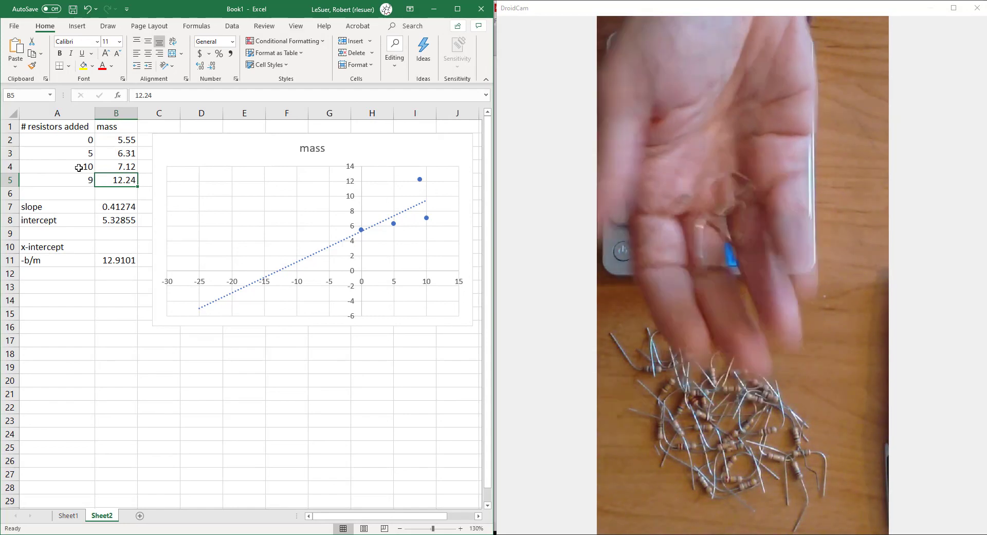
Step: Change the last data row to 15 resistors added in A5 with a mass of 7.90 in B5
left_click(78, 189)
left_click(82, 174)
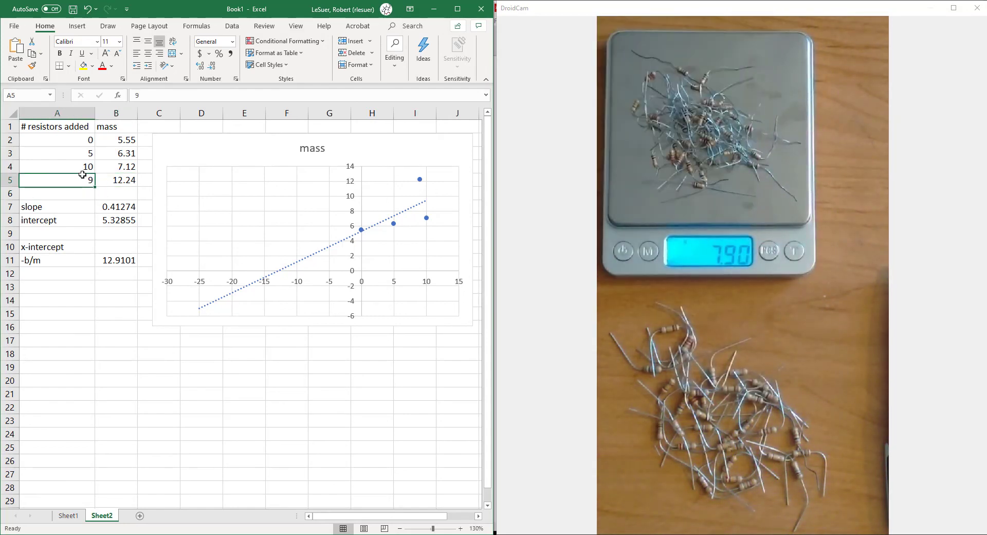
type("15")
key("Tab")
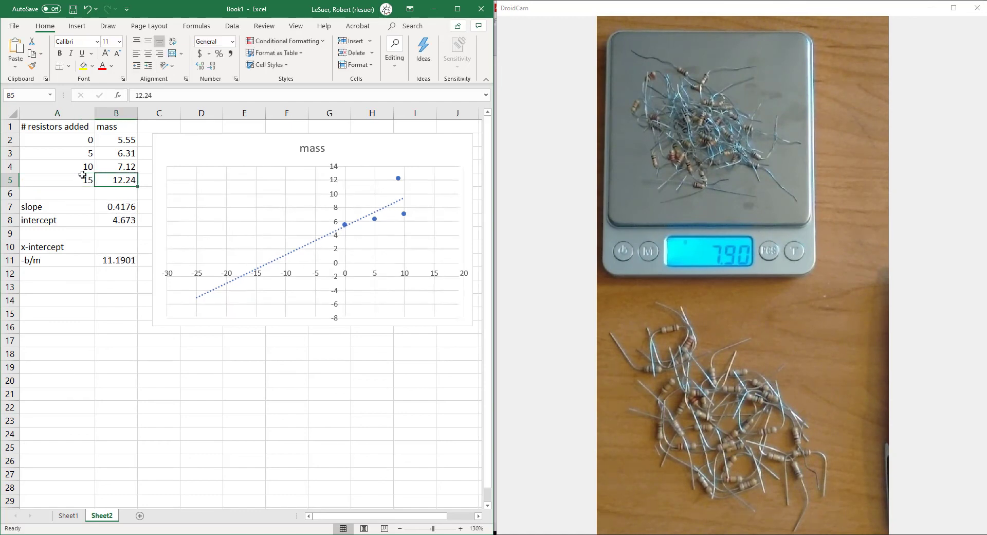
type("7.9")
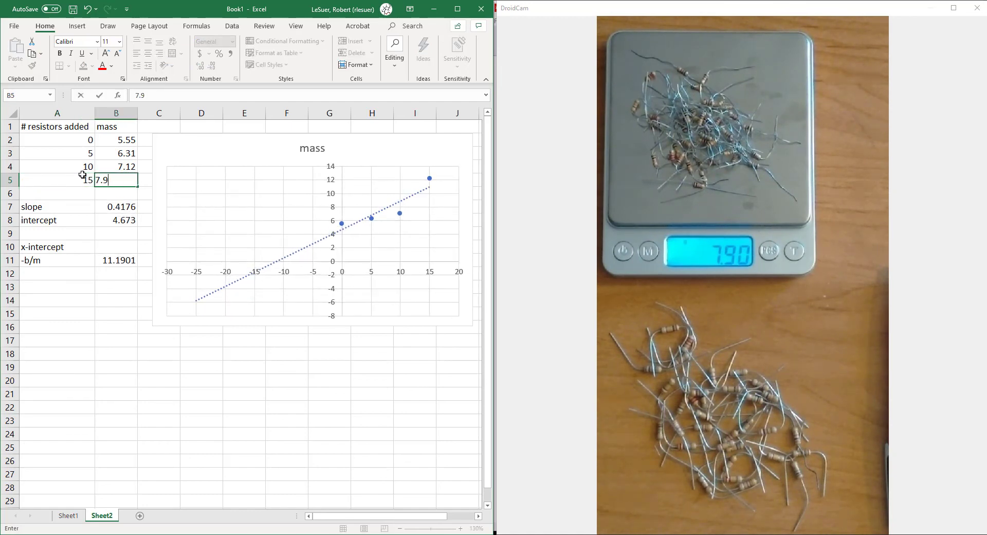
type("0")
key("Return")
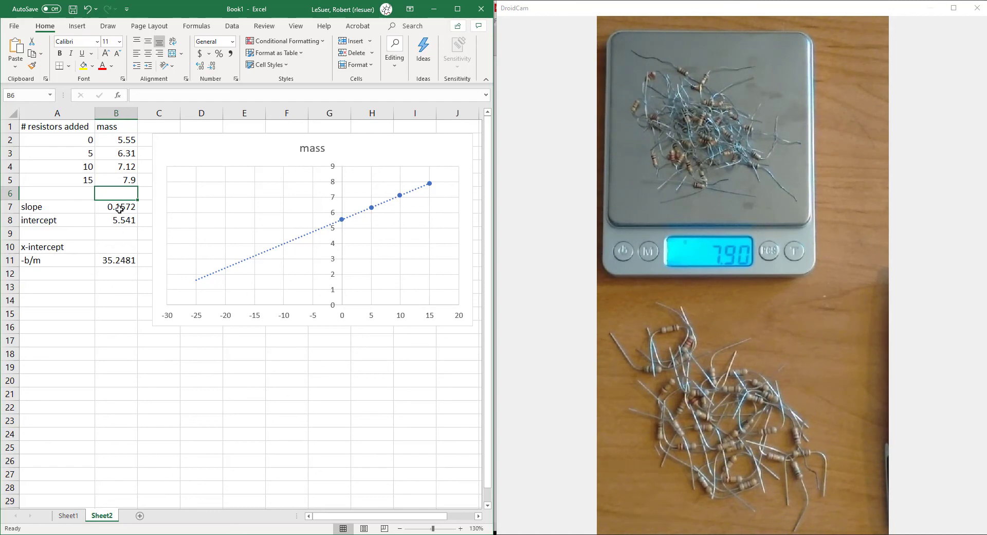
Step: Review the recalculated slope in B7 and the -b/m result in B11 against the number of resistors added
left_click(119, 211)
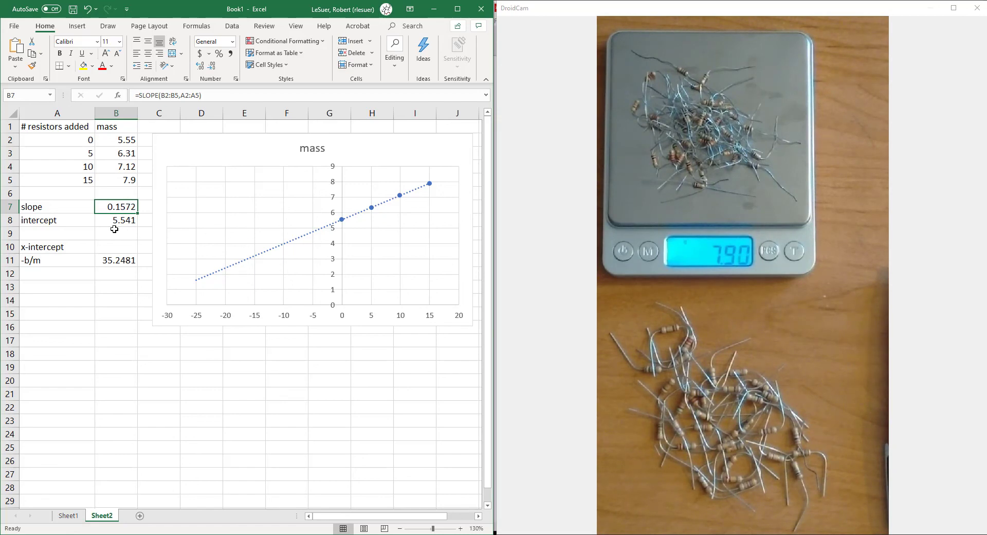
left_click(118, 260)
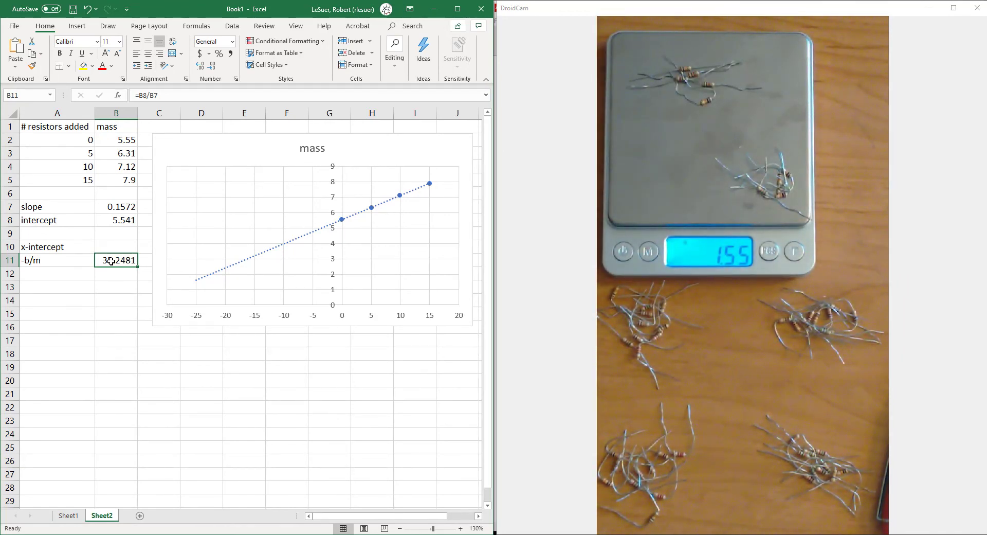
left_click(115, 283)
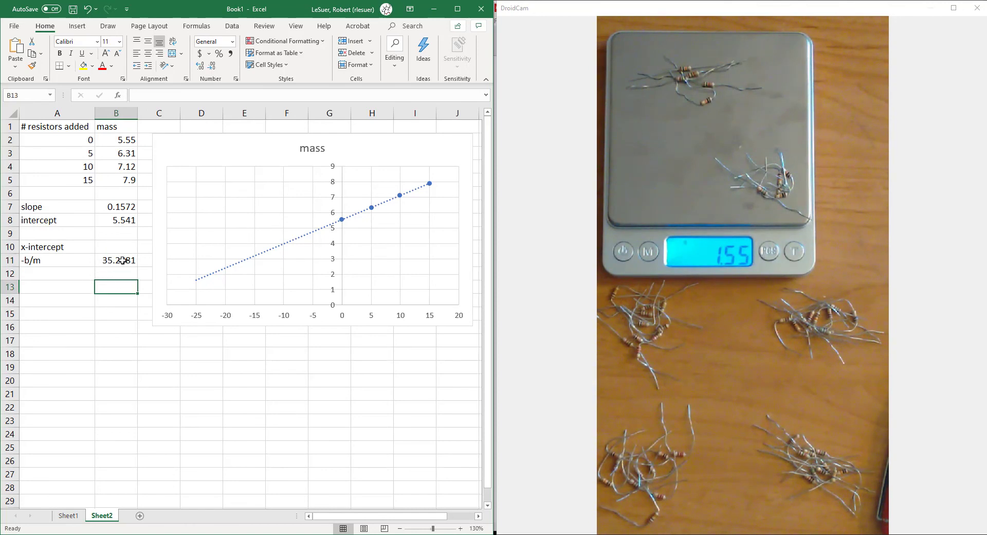
left_click(122, 261)
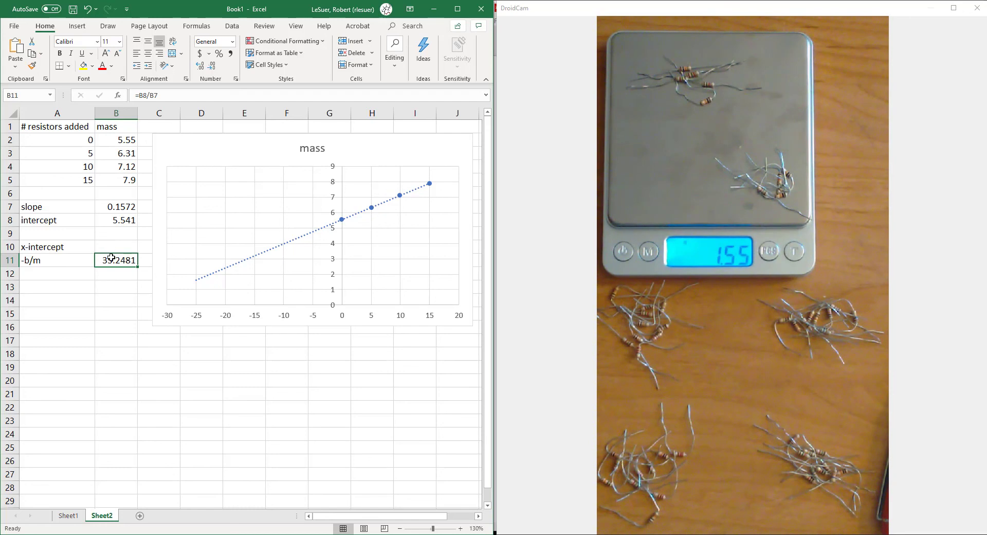
left_click(83, 182)
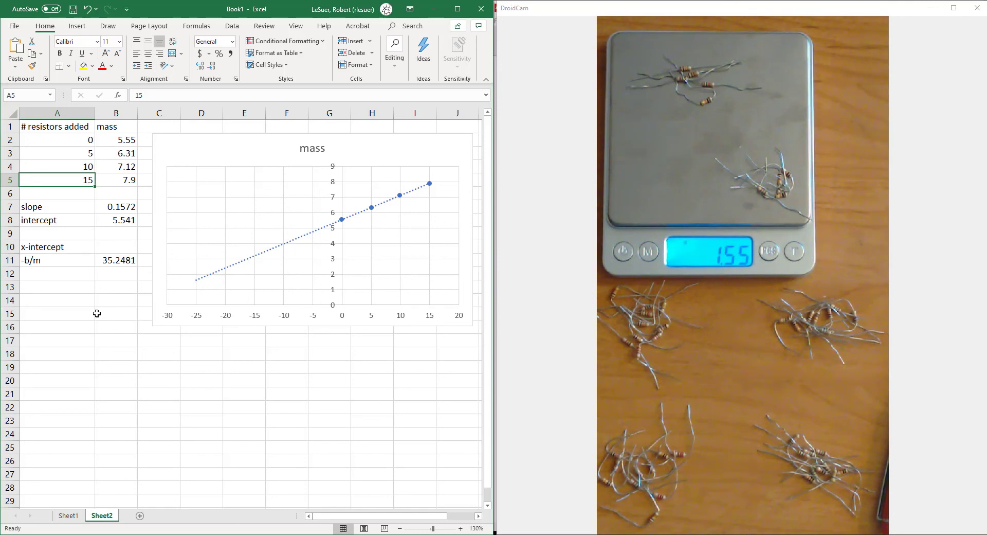
left_click(119, 278)
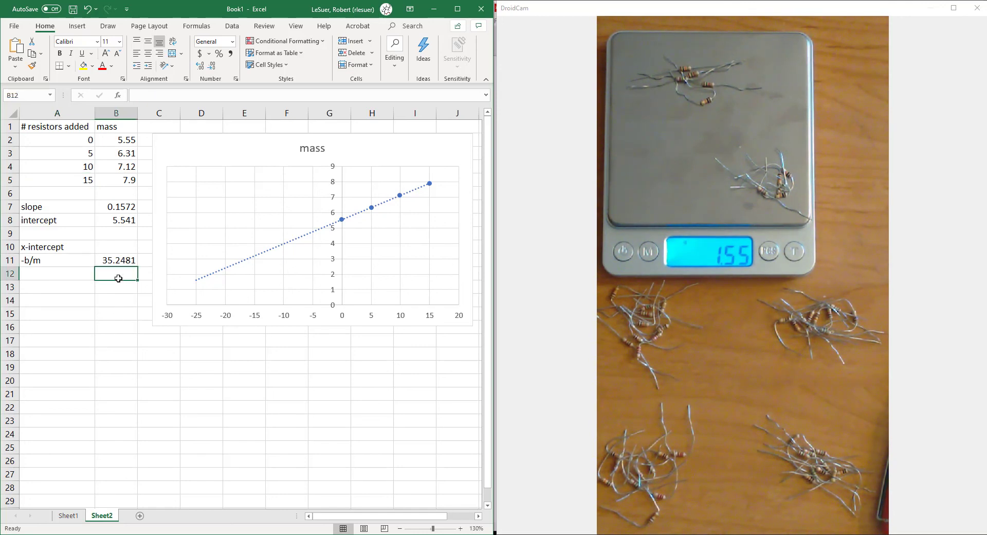